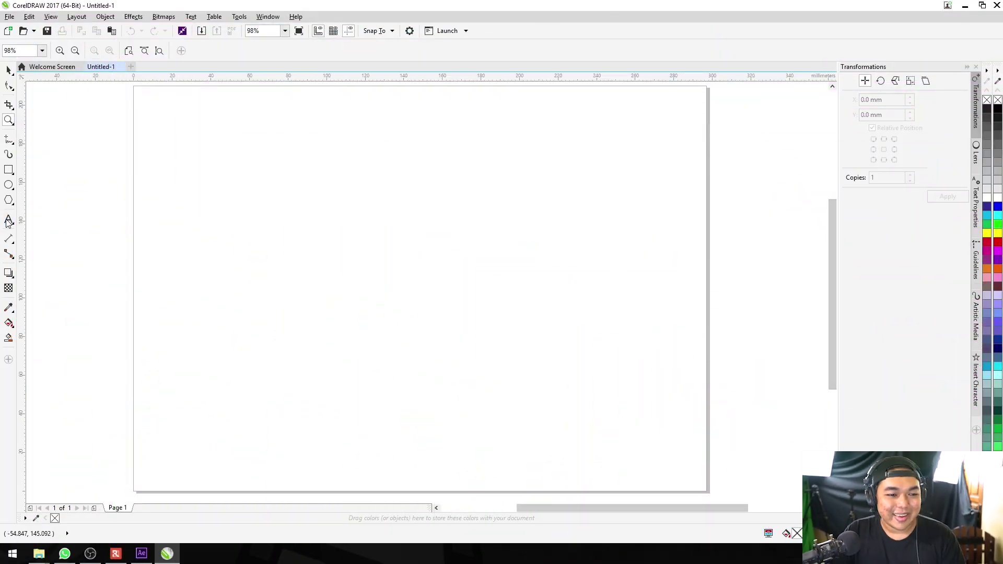
# Type TEXT on the page and enlarge it to about 177 pt
pyautogui.click(8, 221)
pyautogui.click(403, 230)
pyautogui.write('TEXT')
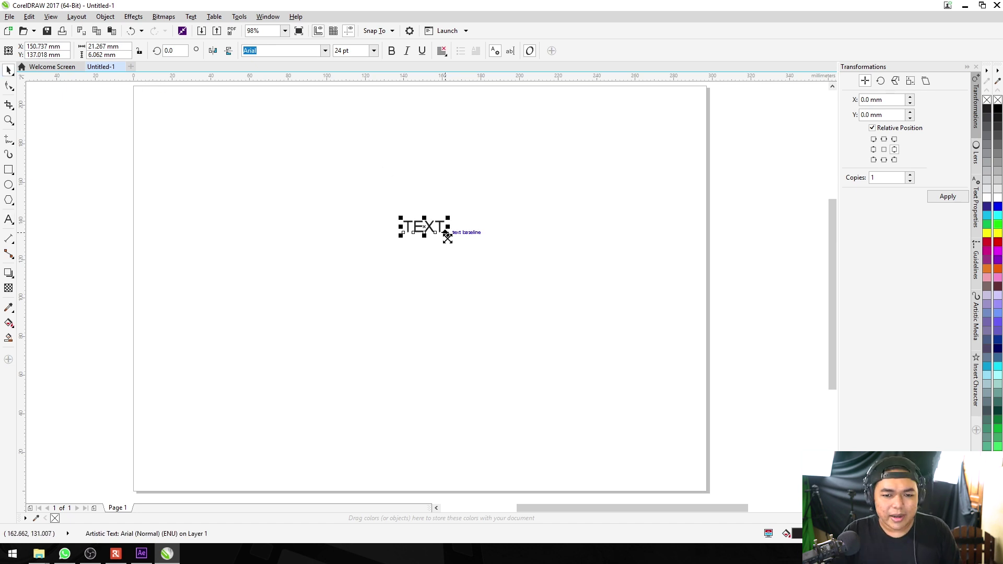
pyautogui.moveTo(448, 235); pyautogui.dragTo(593, 442)
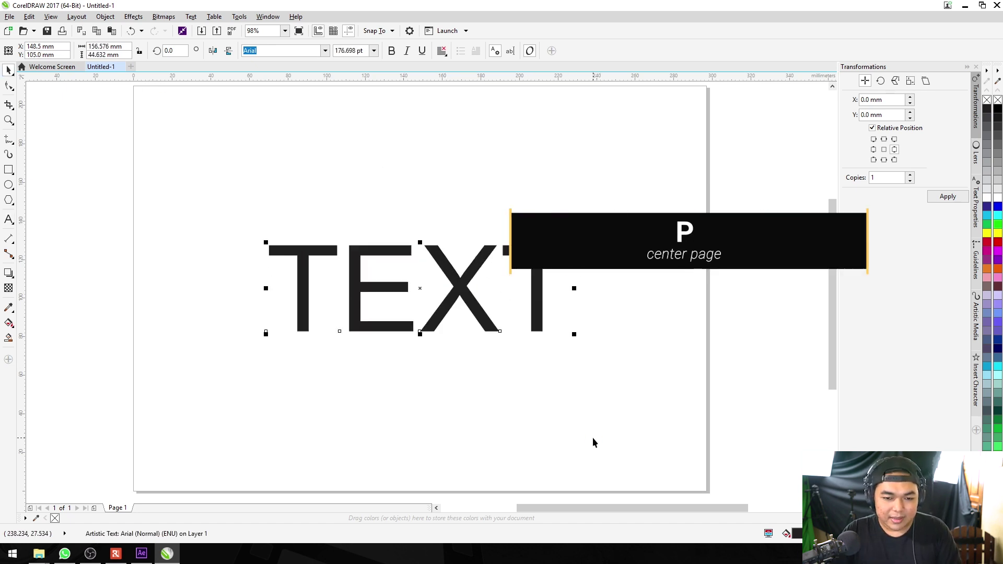
pyautogui.click(601, 425)
pyautogui.scroll(2, 465, 303)
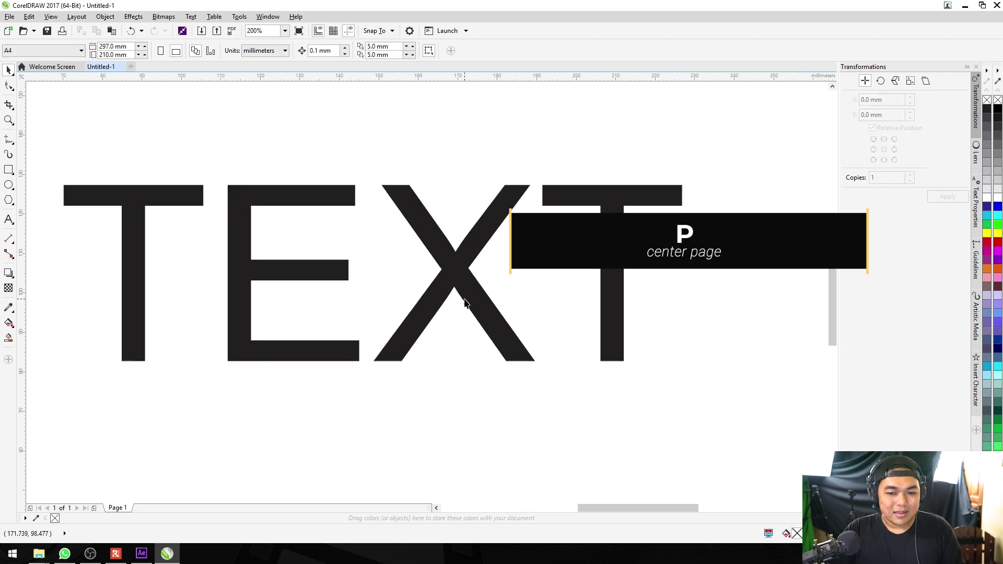
# Replace the E with U so the word reads TUXT
pyautogui.click(453, 272)
pyautogui.doubleClick(453, 273)
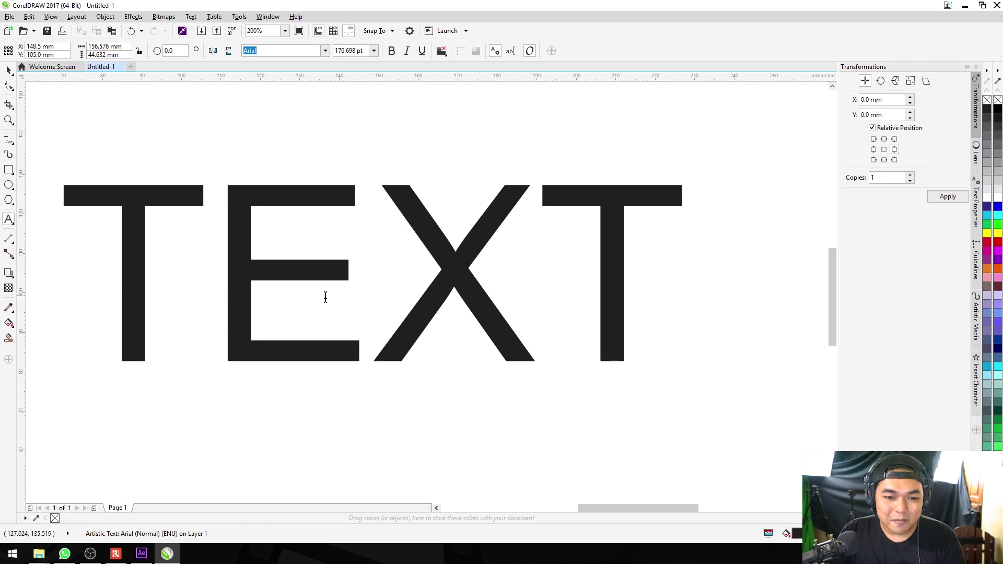
pyautogui.moveTo(326, 298); pyautogui.dragTo(224, 295)
pyautogui.write('A')
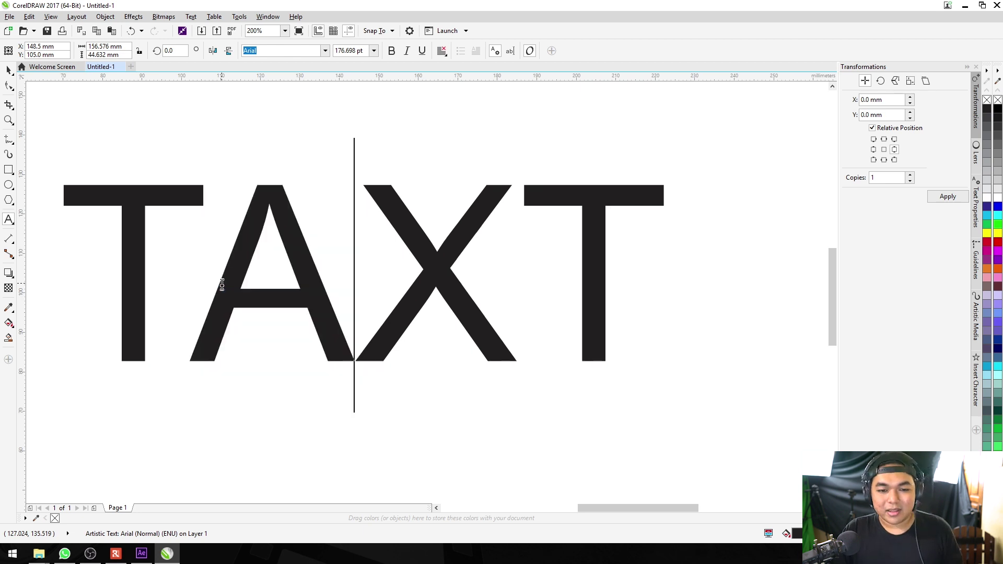
pyautogui.press('BackSpace')
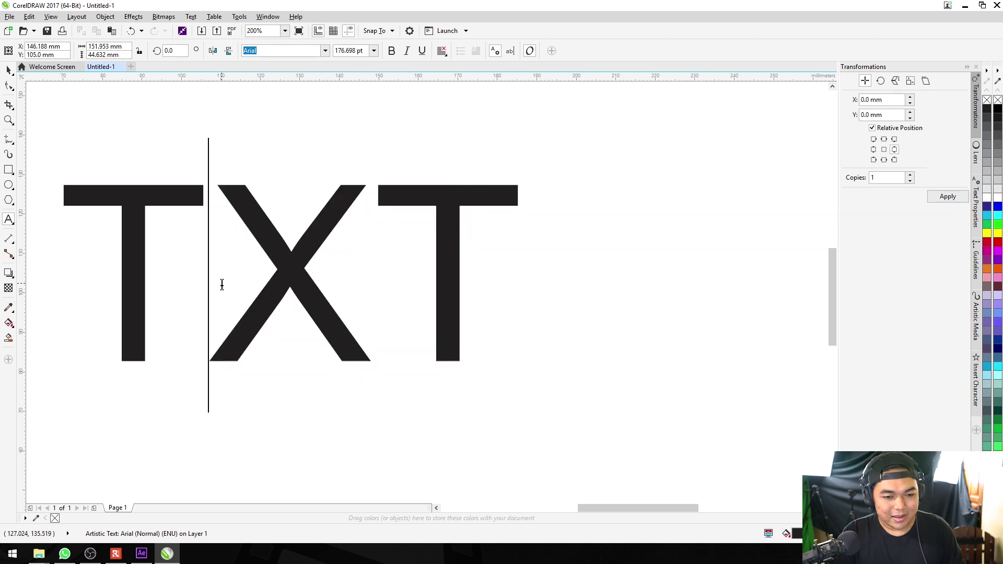
pyautogui.write('U')
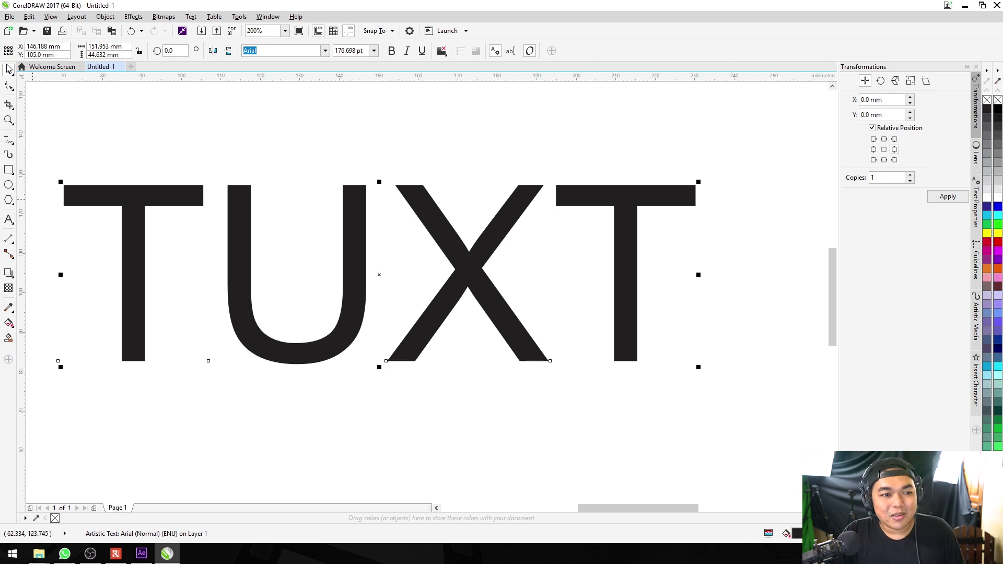
pyautogui.press('Escape')
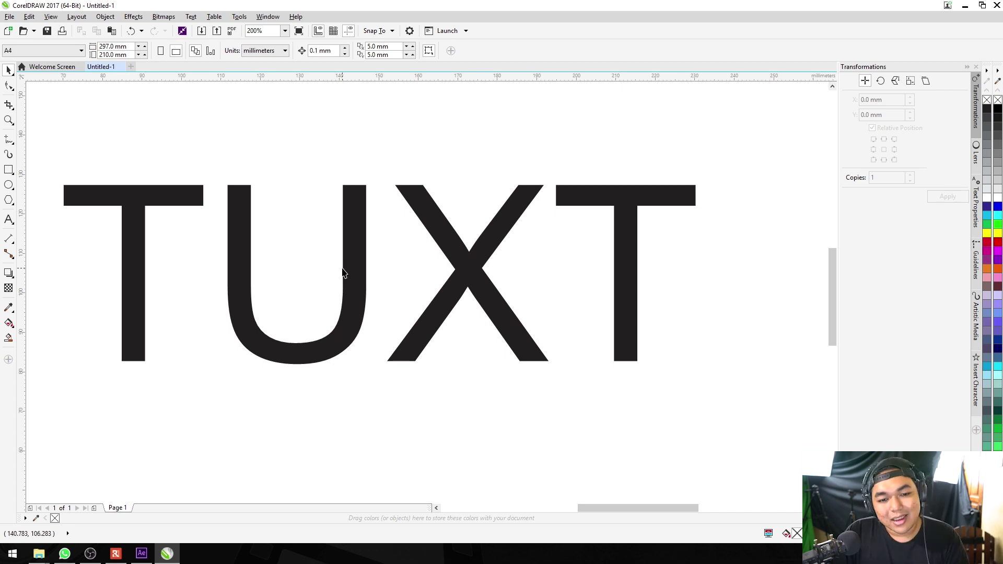
# Convert the TUXT text to curves with Ctrl+Q and switch to the Shape tool
pyautogui.click(362, 251)
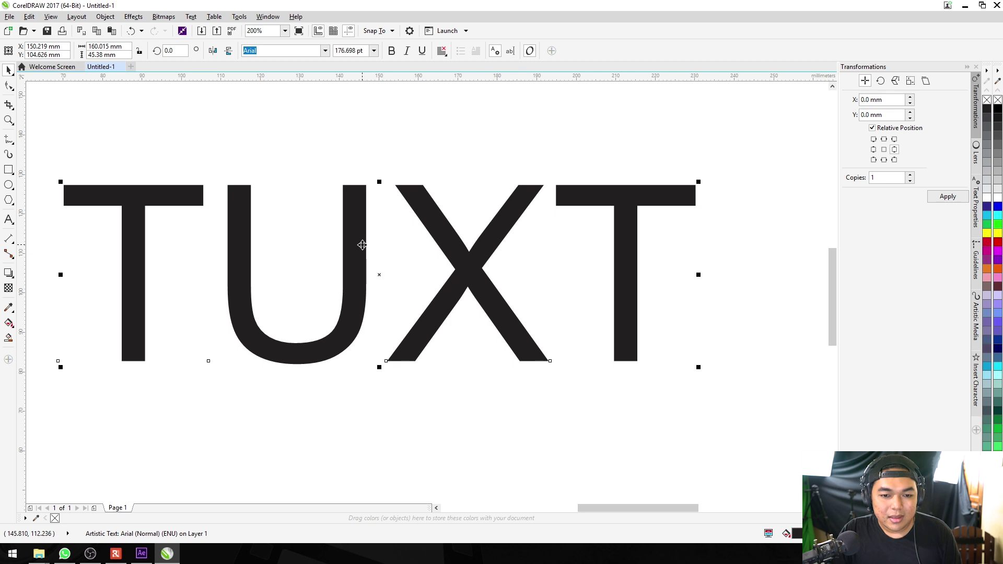
pyautogui.hotkey('ctrl', 'q')
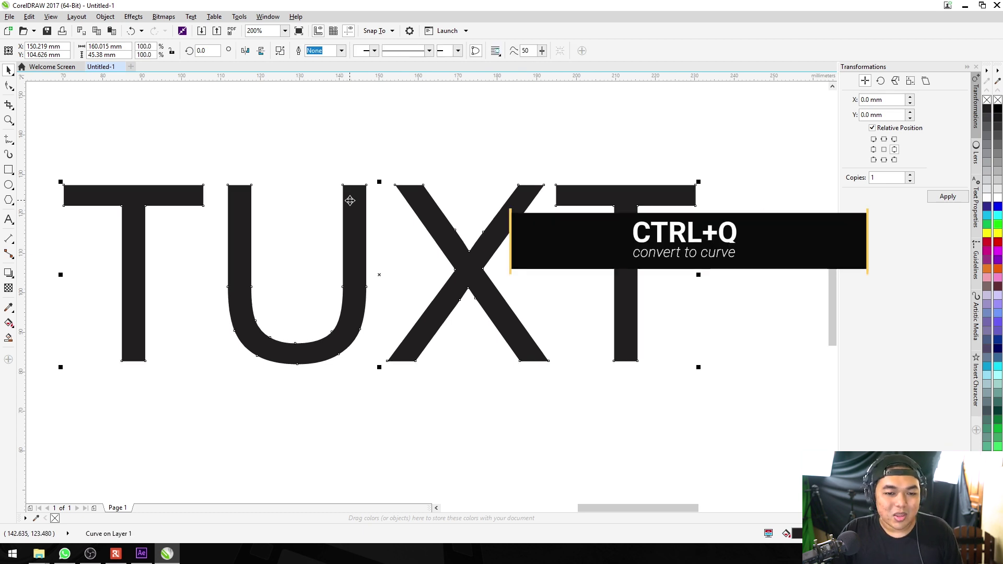
pyautogui.rightClick(352, 201)
pyautogui.moveTo(264, 158)
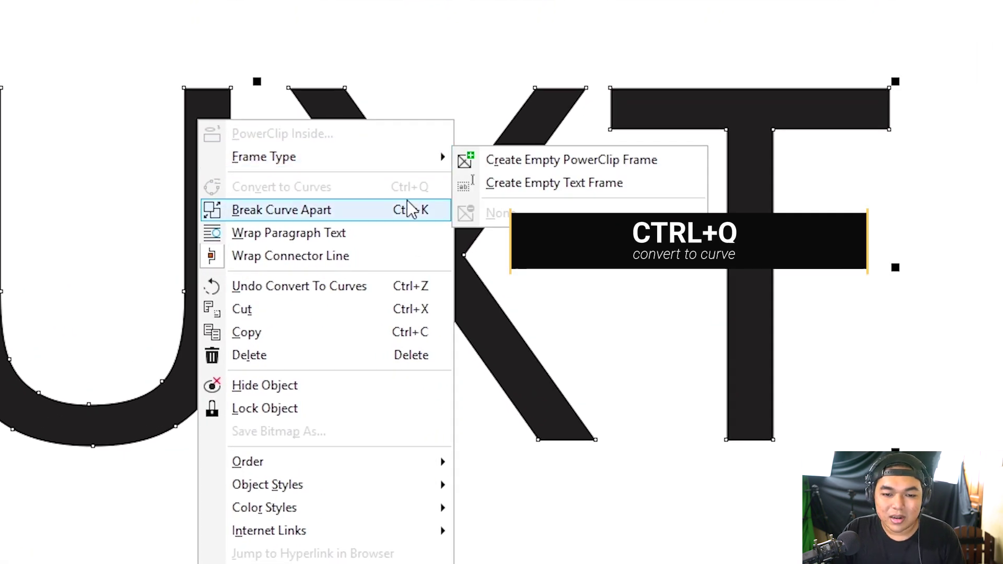
pyautogui.click(265, 83)
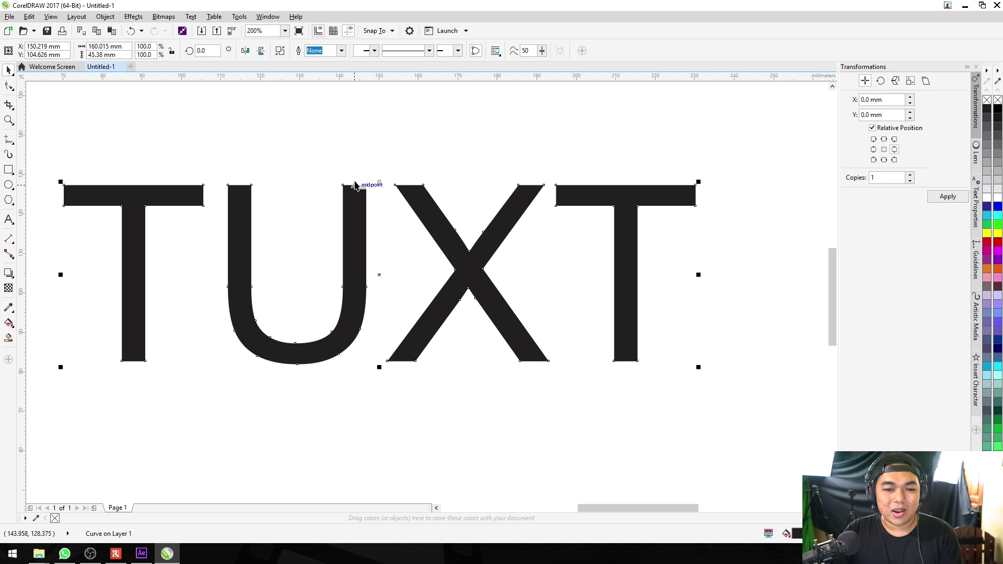
pyautogui.press('F10')
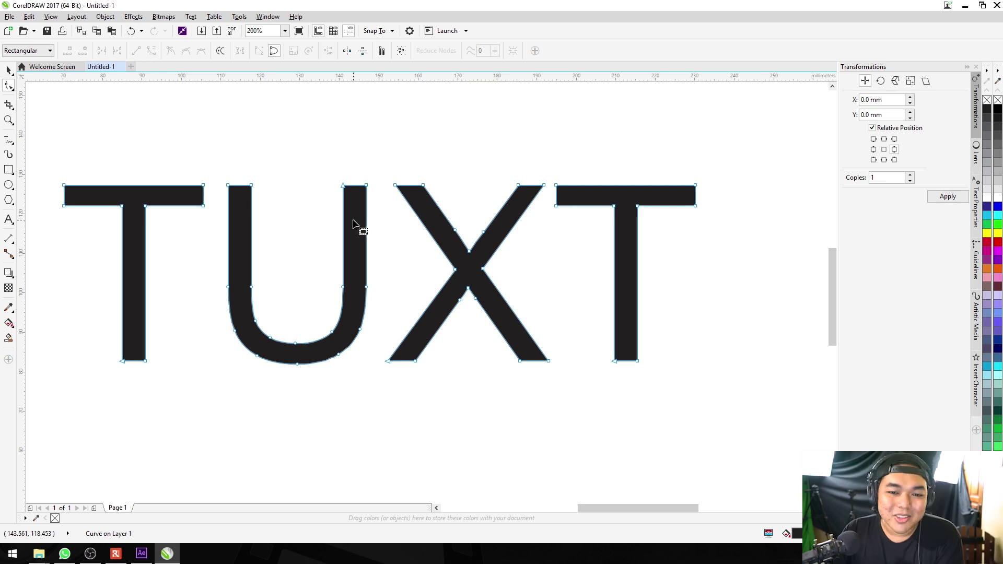
# Delete the top-right node of the U's right stem so it tapers to a point
pyautogui.scroll(1, 365, 203)
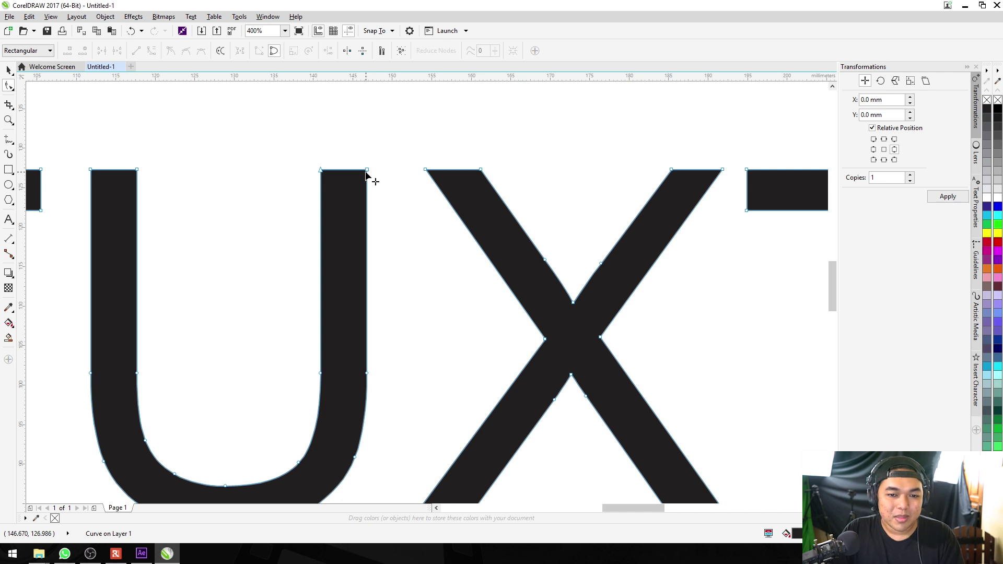
pyautogui.doubleClick(368, 170)
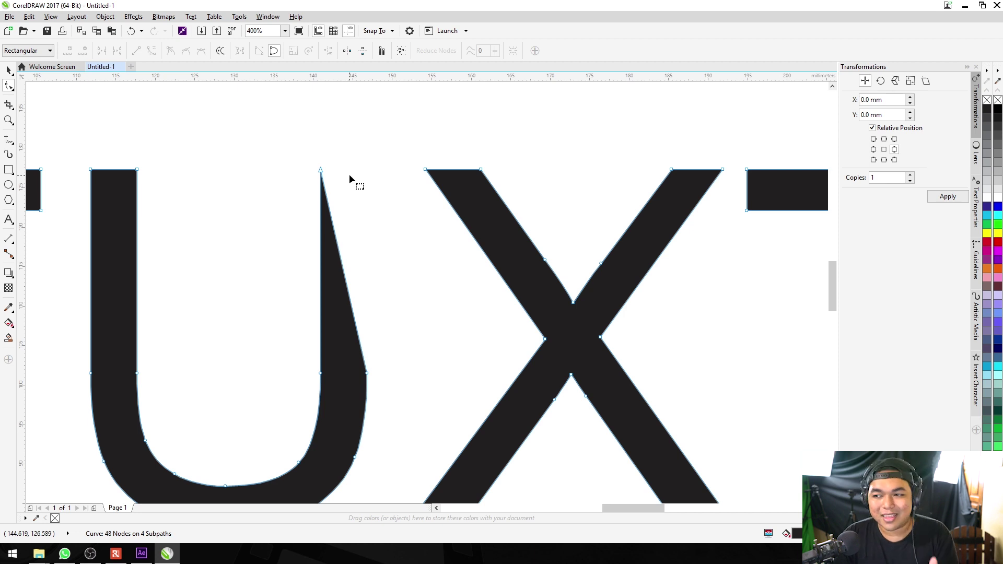
pyautogui.scroll(-1, 349, 174)
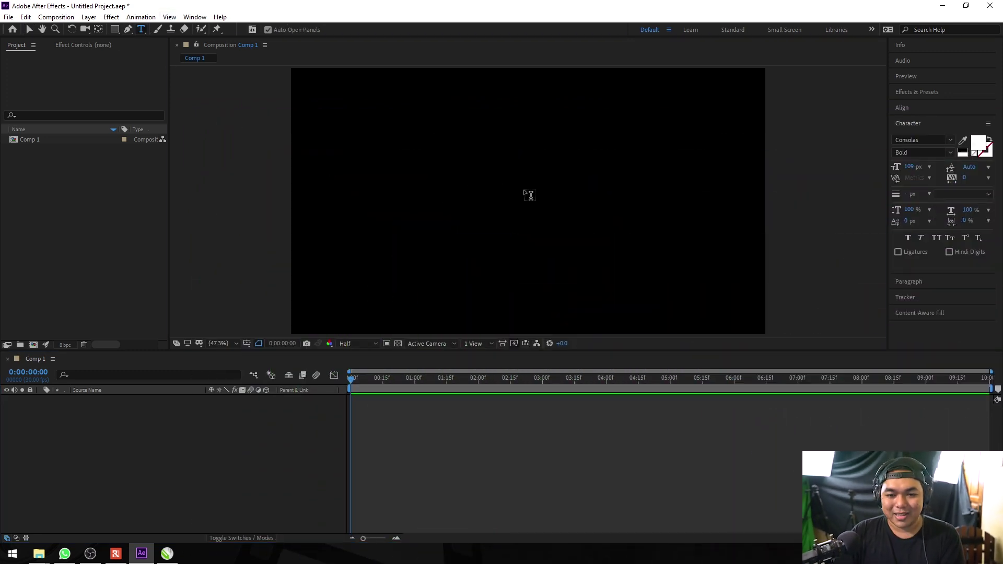
# Type TEXT as a new text layer and set it in Montserrat Black
pyautogui.click(527, 195)
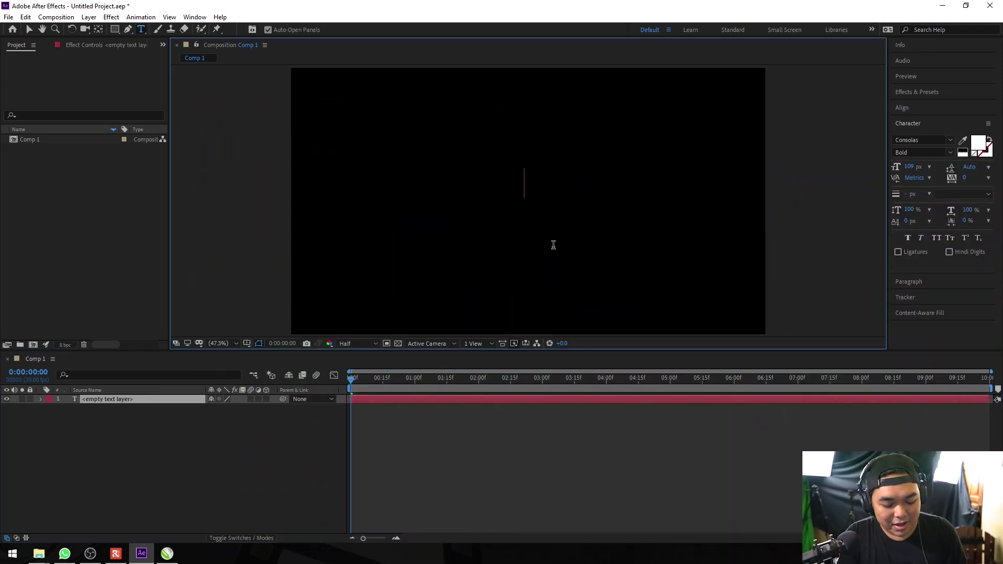
pyautogui.write('TEXT')
pyautogui.hotkey('ctrl', 'a')
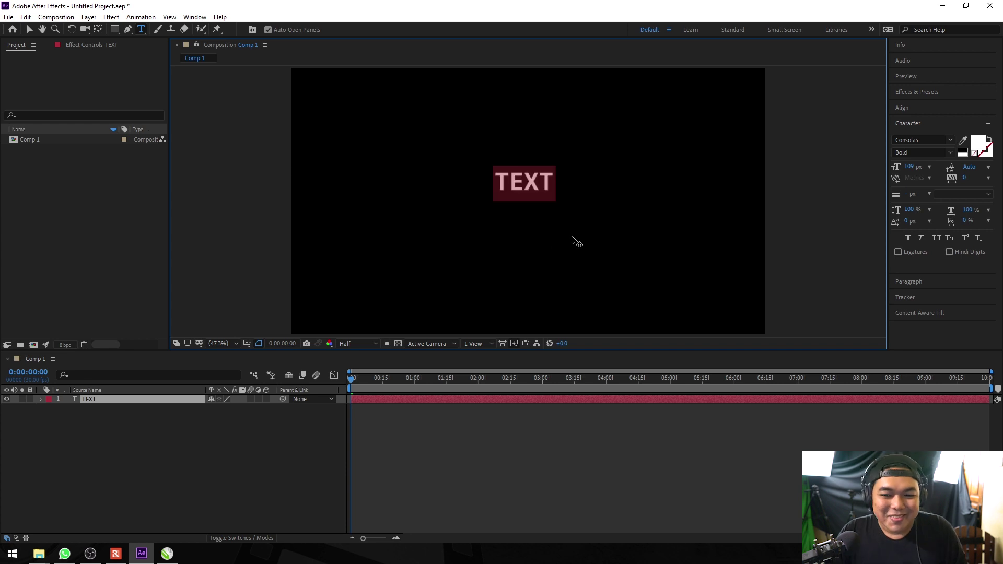
pyautogui.click(925, 140)
pyautogui.write('mos')
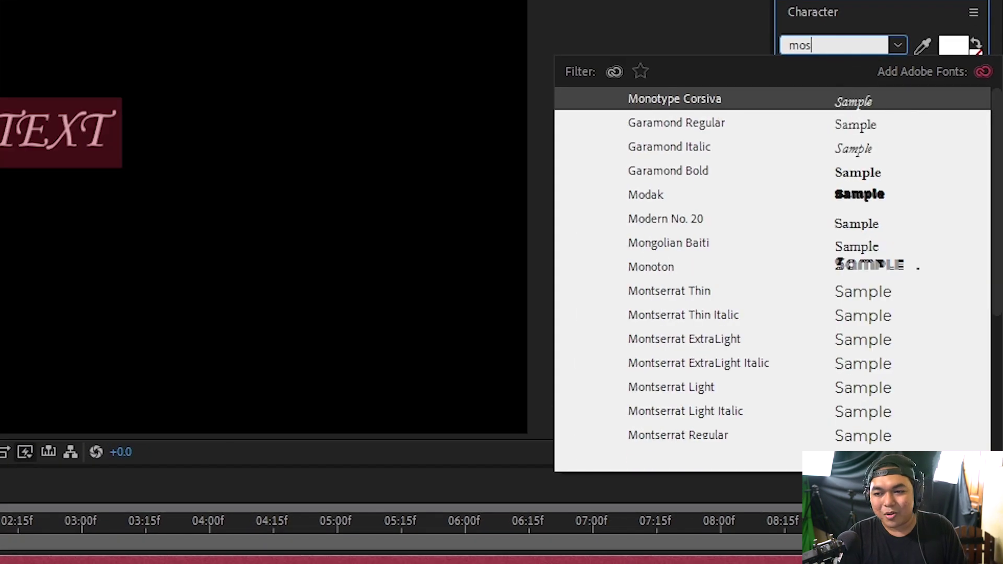
pyautogui.press('BackSpace')
pyautogui.write('ntser')
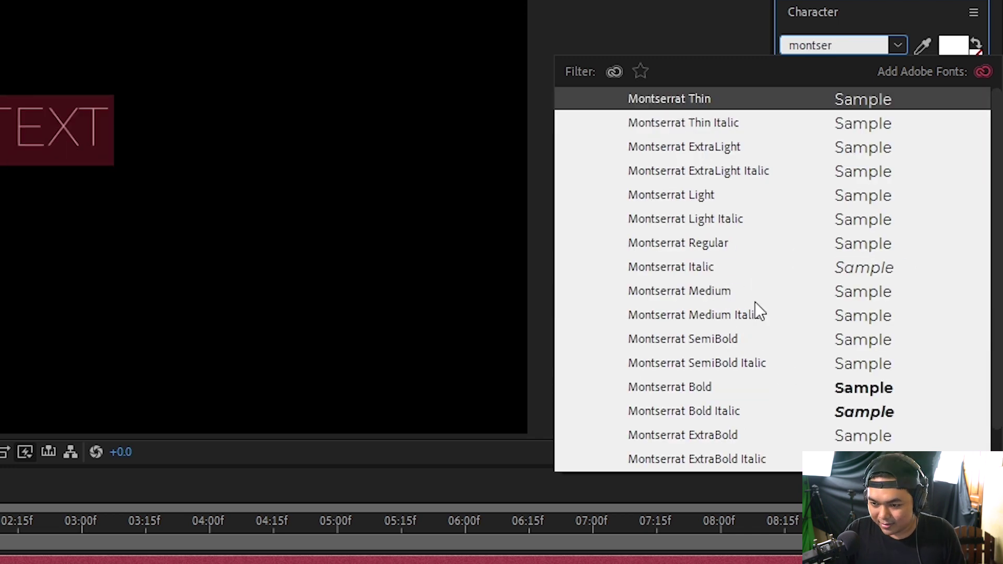
pyautogui.click(694, 435)
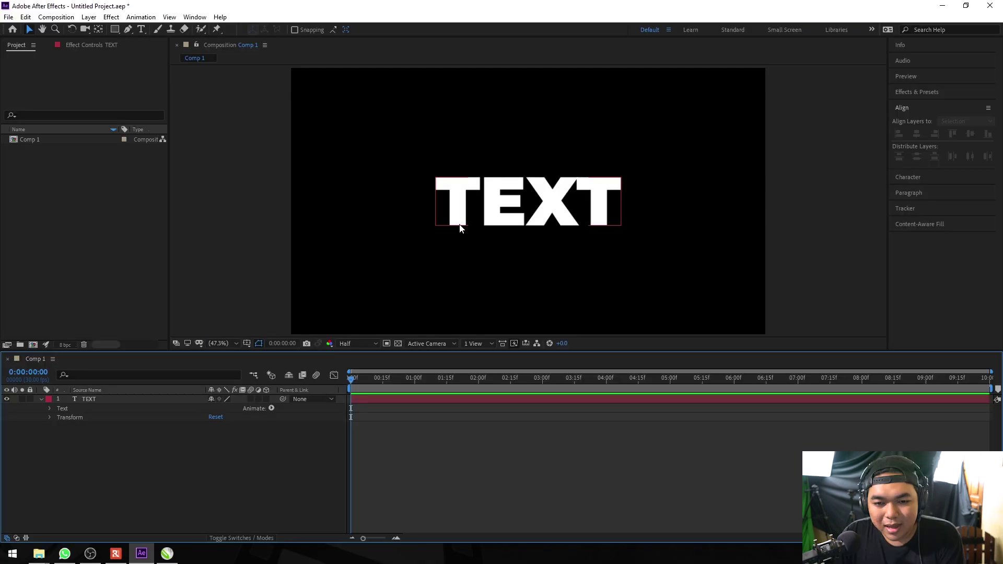
# Select the letter E inside the TEXT layer
pyautogui.doubleClick(493, 208)
pyautogui.click(492, 204)
pyautogui.moveTo(526, 205); pyautogui.dragTo(477, 206)
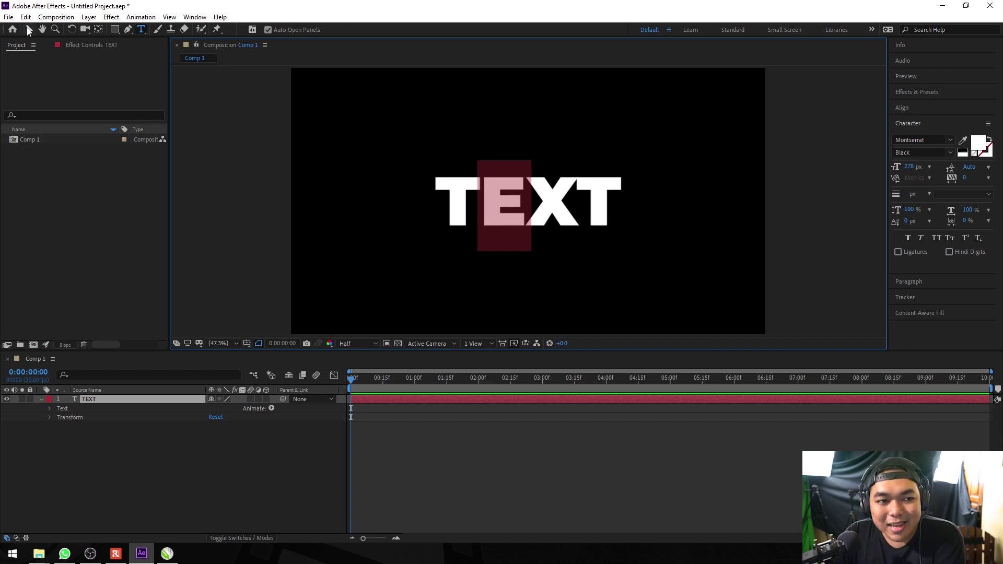
# Add a Character Value animator to the TEXT layer
pyautogui.click(29, 30)
pyautogui.click(163, 456)
pyautogui.click(117, 400)
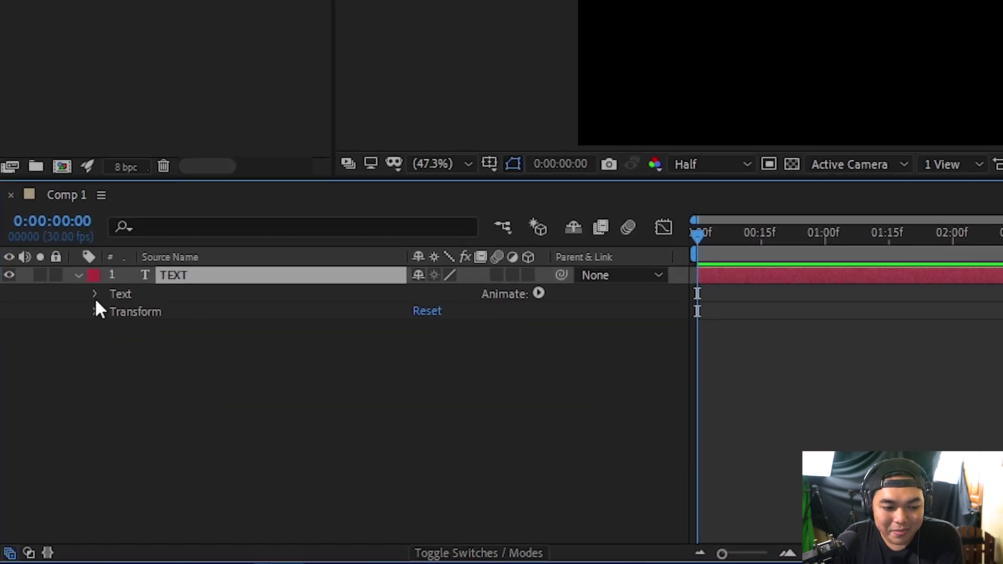
pyautogui.click(94, 292)
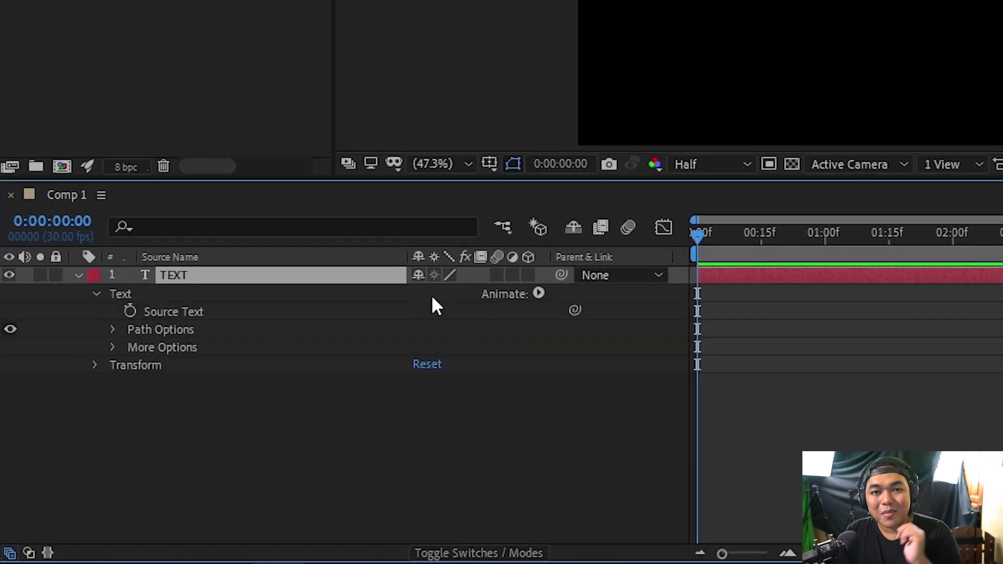
pyautogui.click(95, 295)
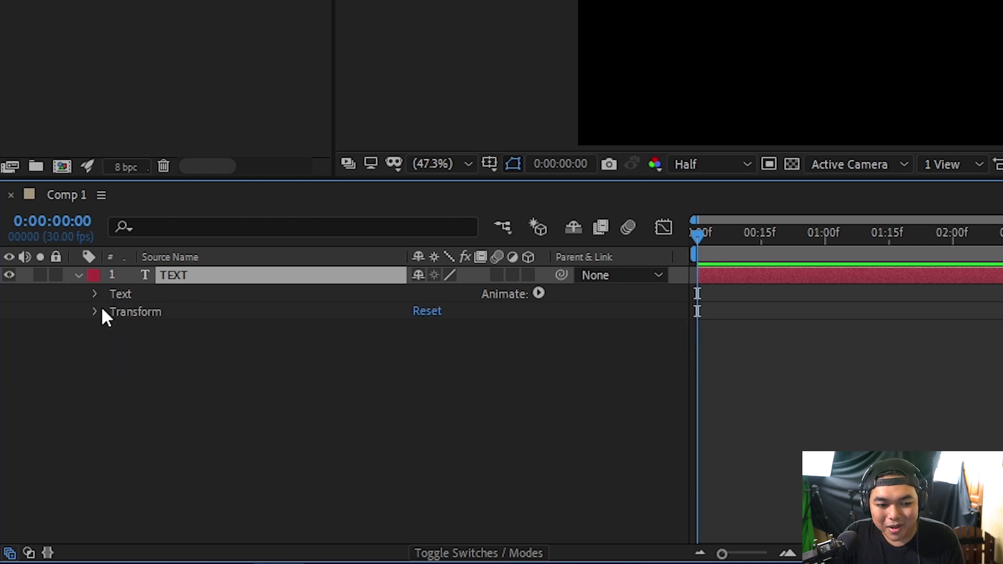
pyautogui.click(539, 295)
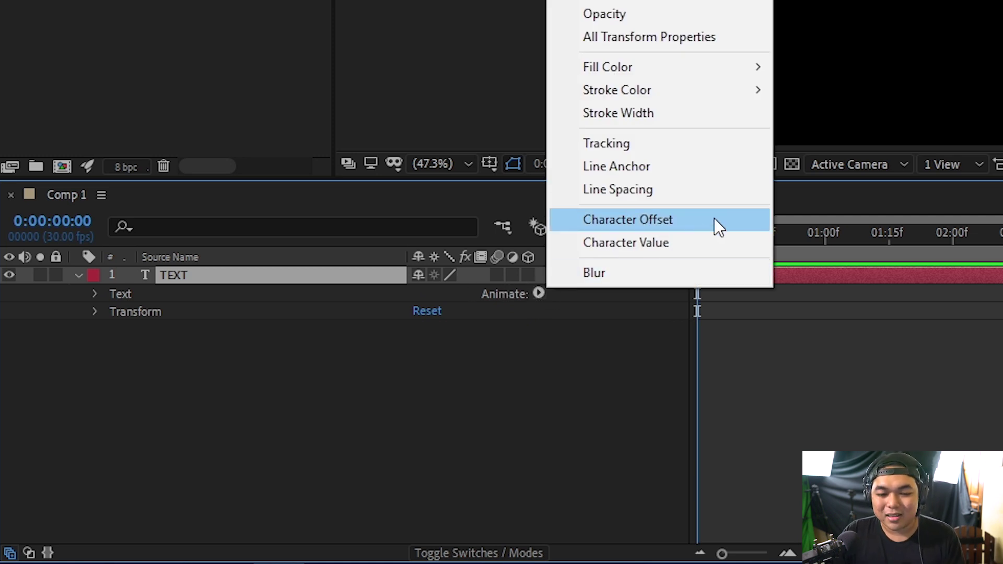
pyautogui.click(709, 249)
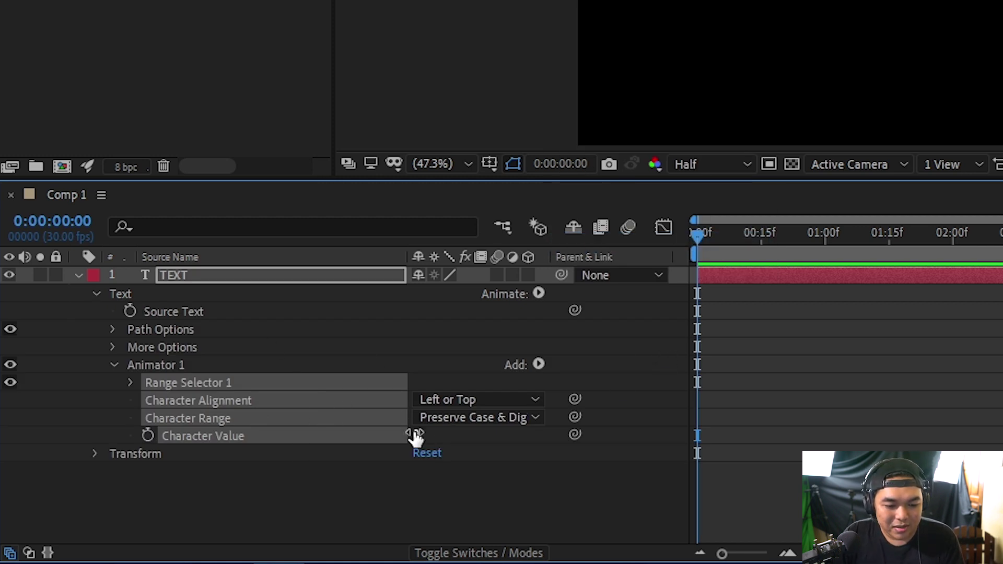
# Keyframe Character Value to 50 at 15 frames, preview it, then undo the animator
pyautogui.click(148, 435)
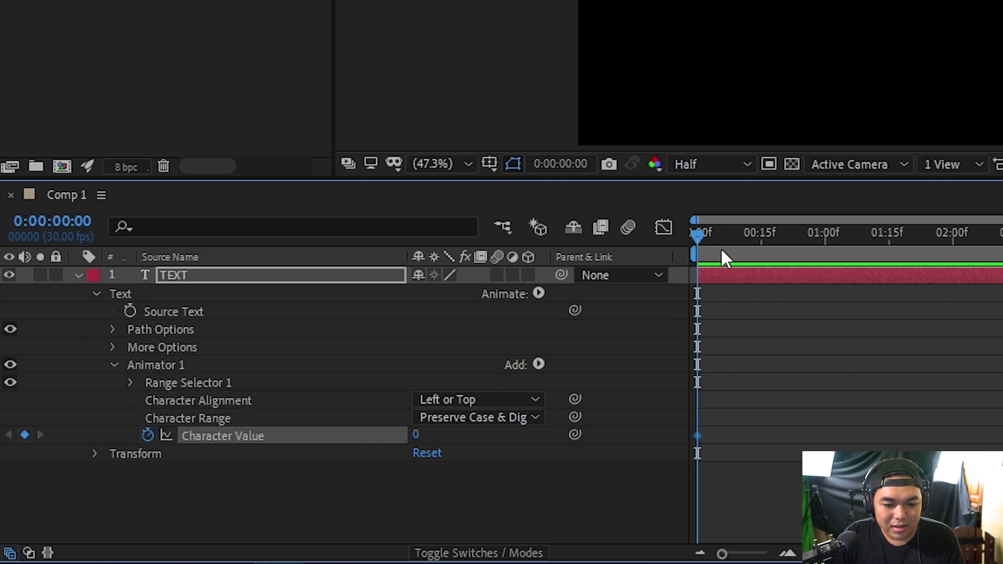
pyautogui.moveTo(721, 251); pyautogui.dragTo(764, 240)
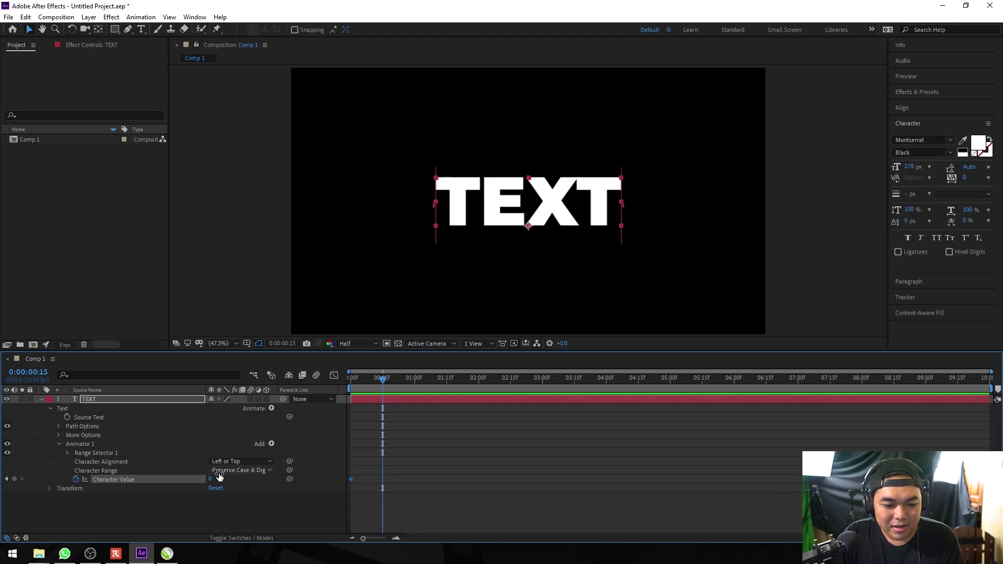
pyautogui.write('0')
pyautogui.press('Return')
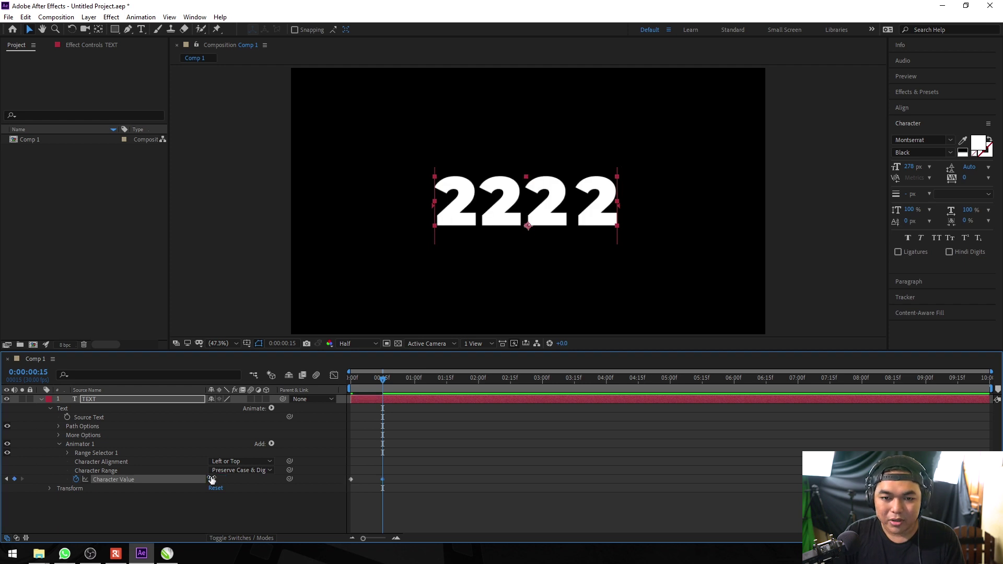
pyautogui.moveTo(388, 384); pyautogui.dragTo(350, 379)
pyautogui.press('space')
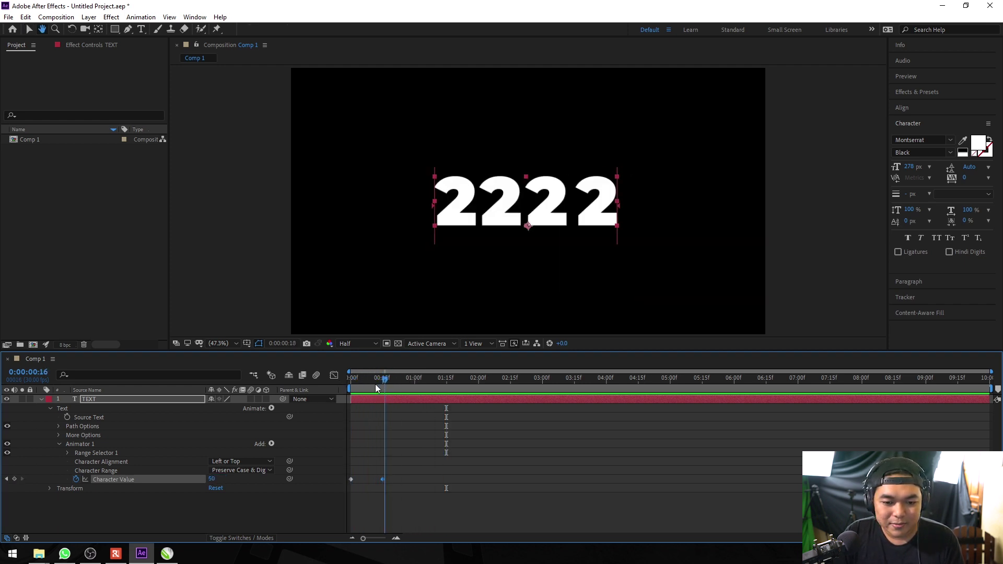
pyautogui.press('space')
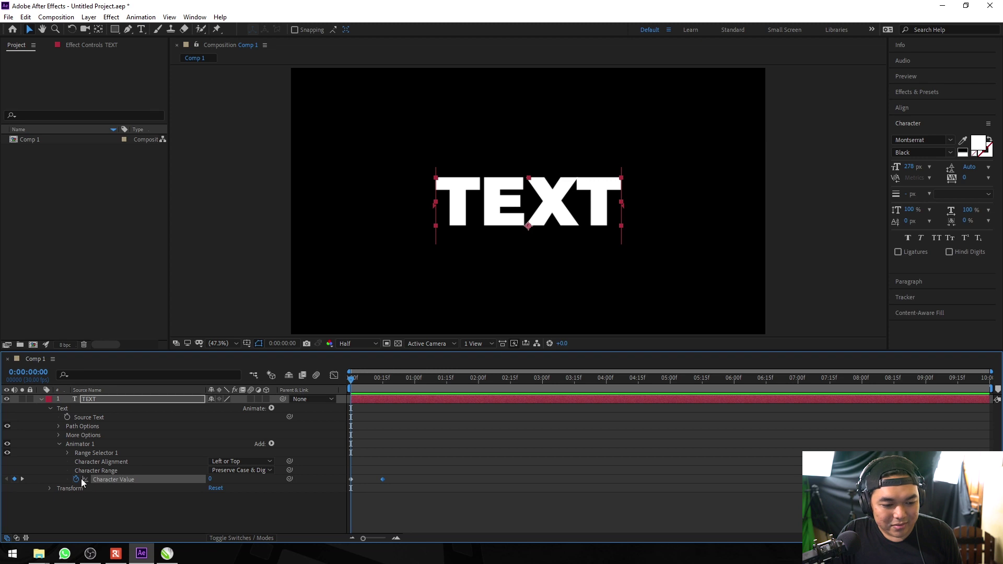
pyautogui.hotkey('ctrl', 'z')
pyautogui.hotkey('ctrl', 'z')
pyautogui.hotkey('ctrl', 'z')
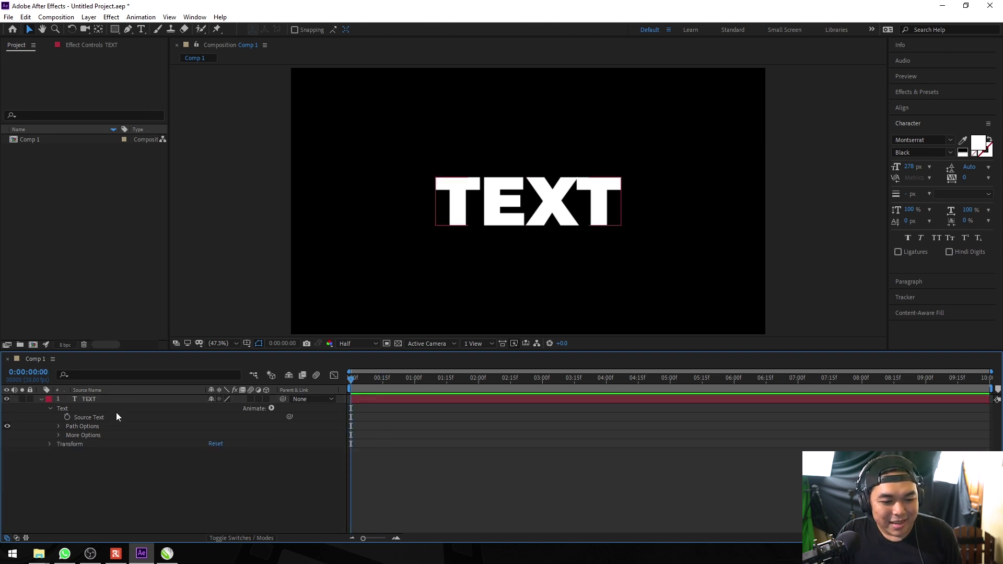
# Create Shapes from Text on the TEXT layer to get a TEXT Outlines layer
pyautogui.click(119, 399)
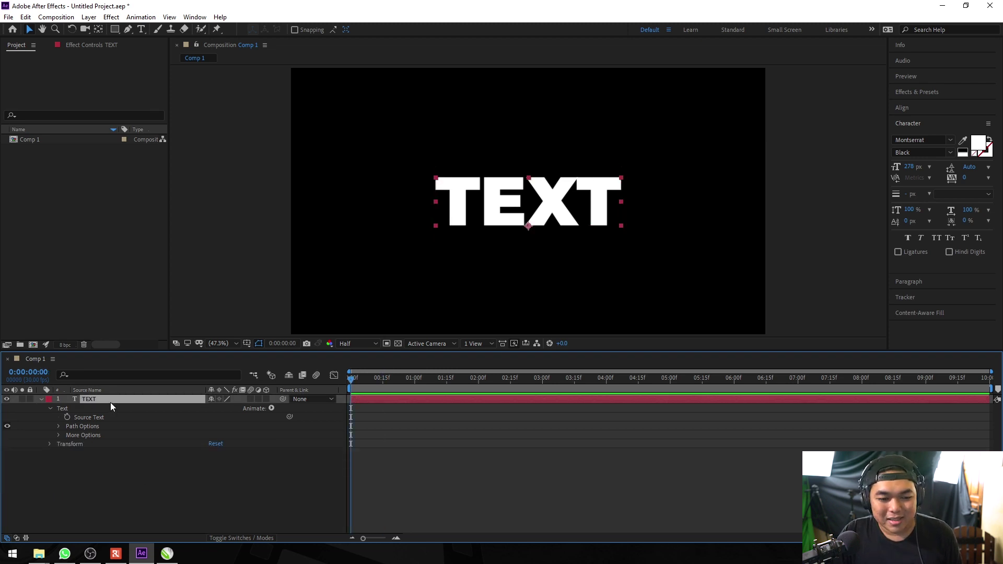
pyautogui.rightClick(120, 396)
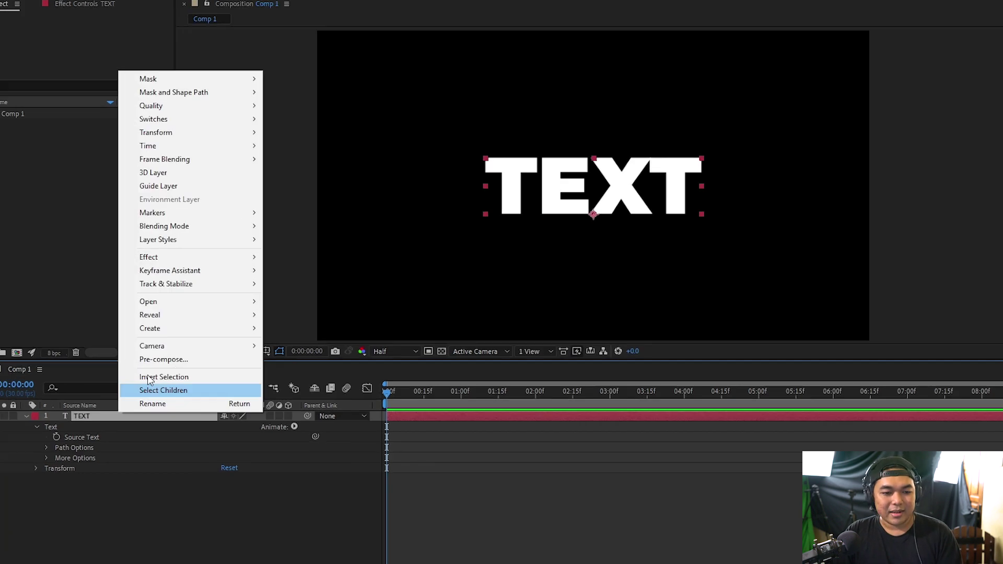
pyautogui.moveTo(181, 323)
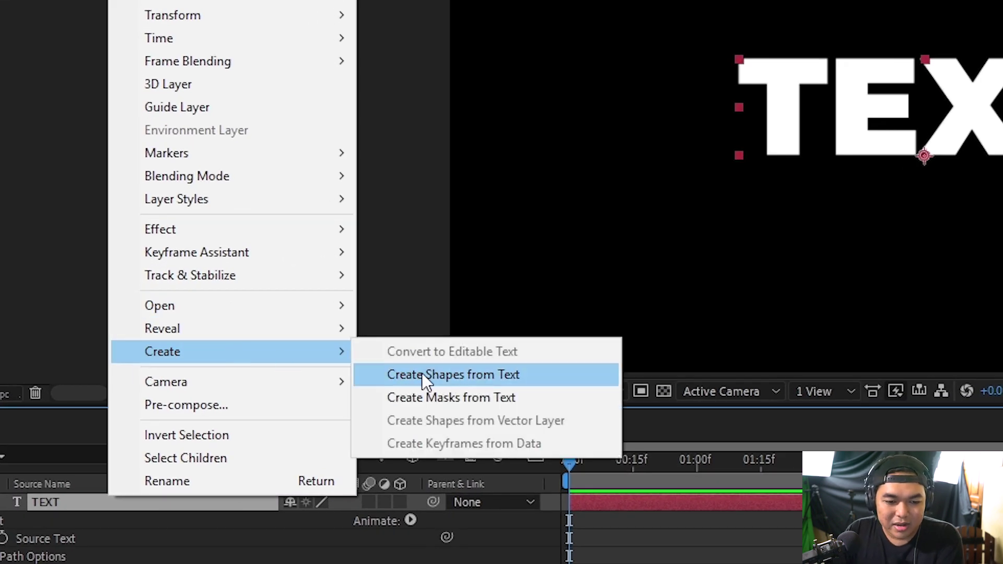
pyautogui.click(488, 375)
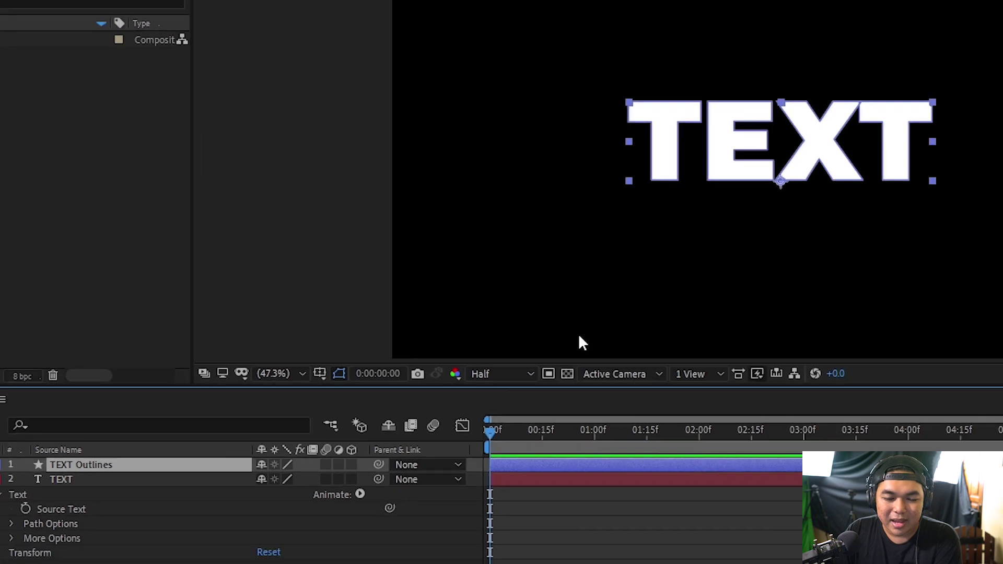
pyautogui.scroll(5, 526, 227)
pyautogui.scroll(-2, 528, 221)
pyautogui.scroll(2, 529, 221)
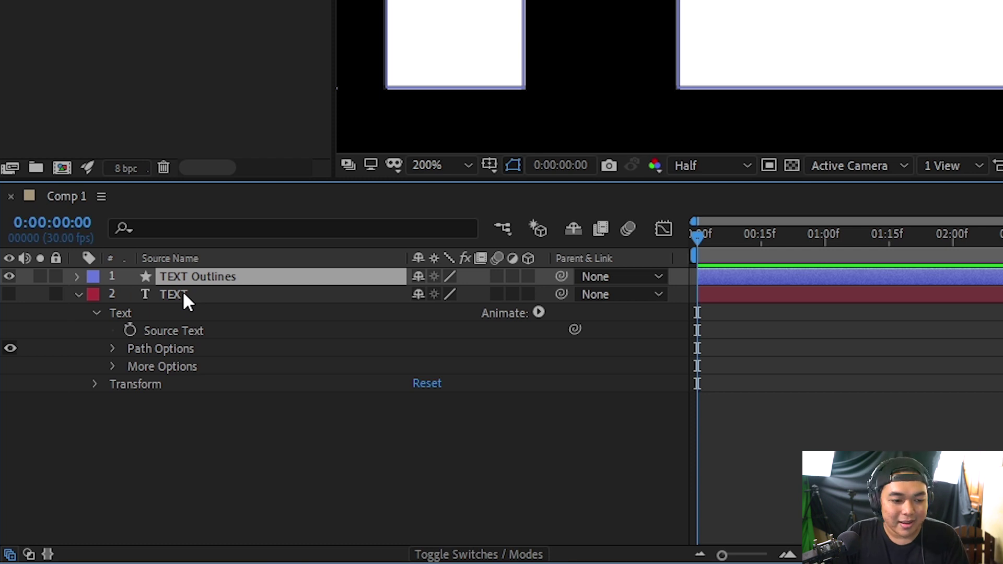
# Hide the original TEXT layer, mark it shy and enable Hide Shy Layers
pyautogui.click(183, 293)
pyautogui.click(10, 277)
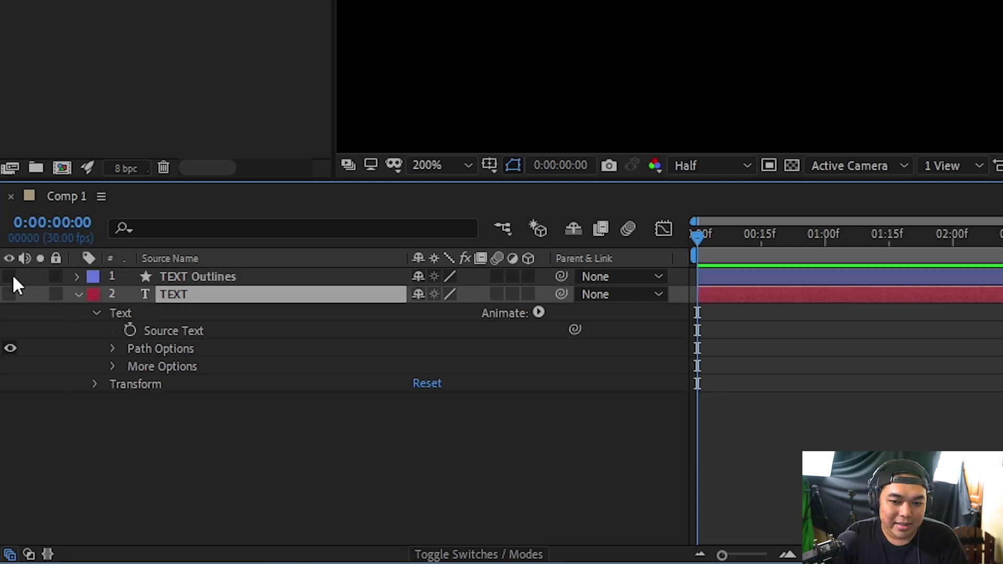
pyautogui.click(10, 294)
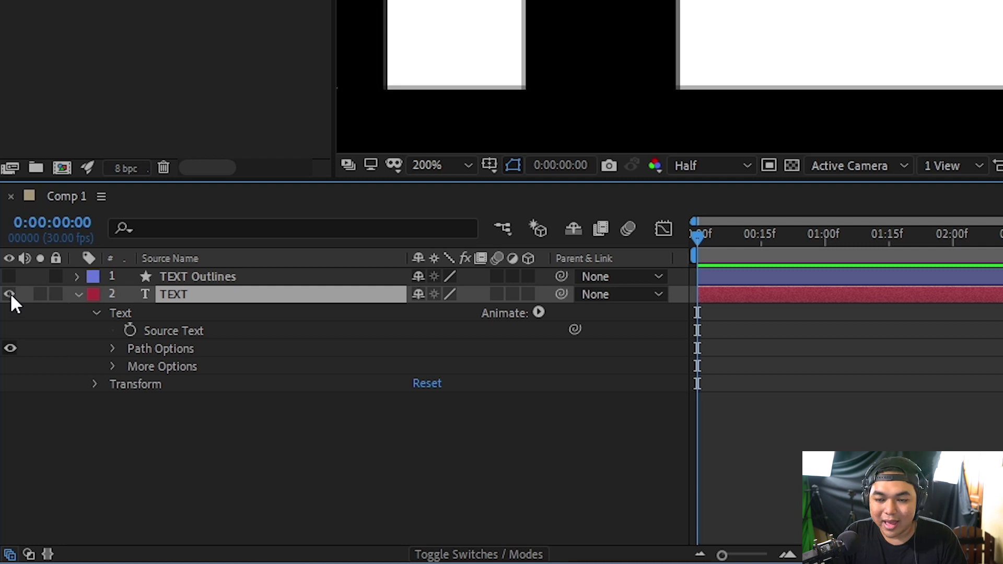
pyautogui.click(77, 294)
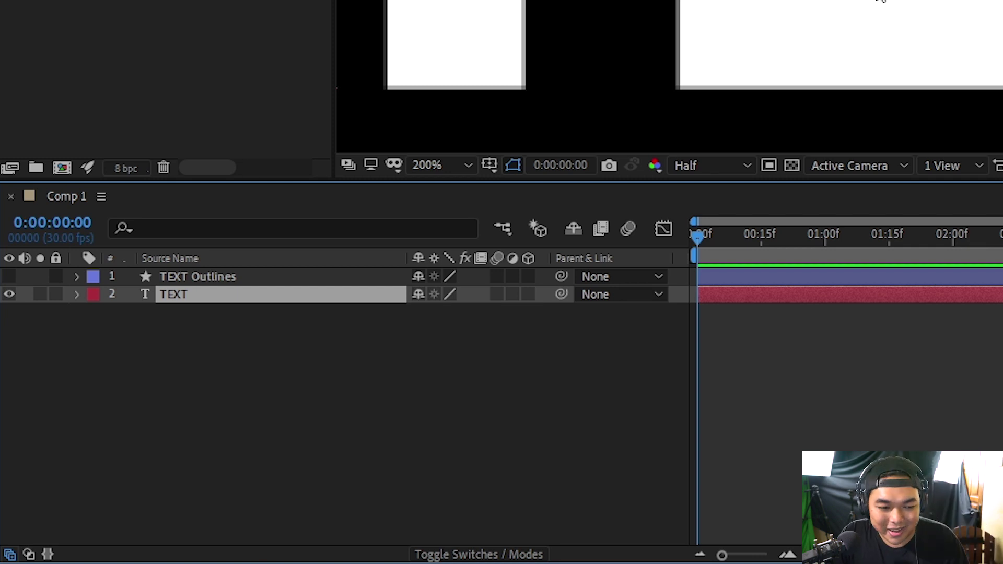
pyautogui.click(419, 293)
pyautogui.click(9, 294)
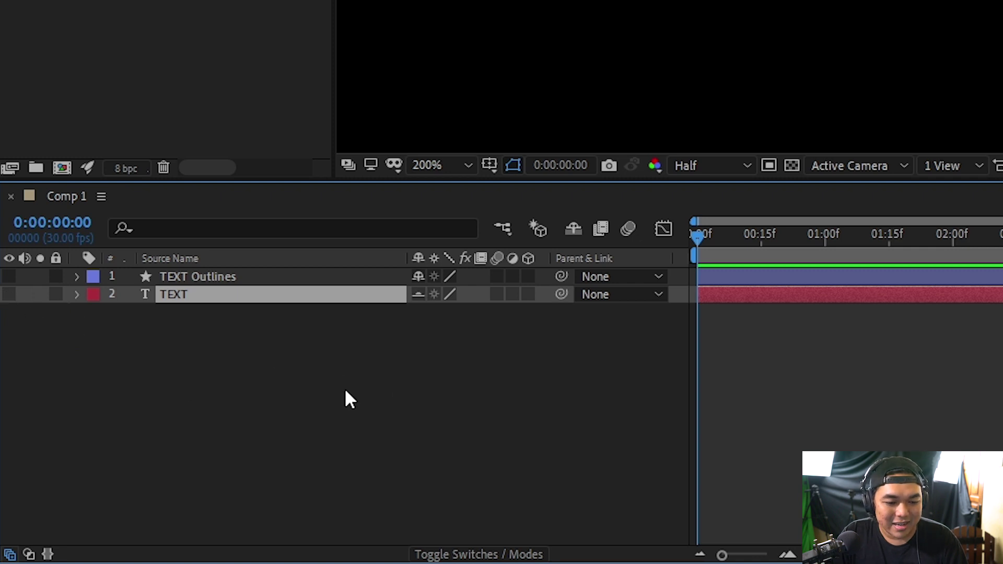
pyautogui.click(574, 228)
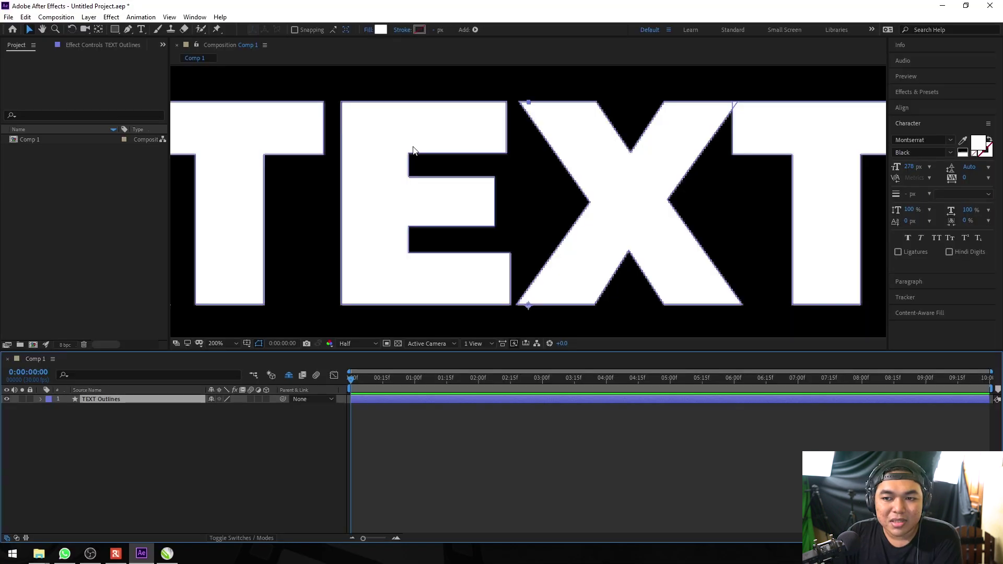
# Set the TEXT Outlines fill to None
pyautogui.click(366, 30)
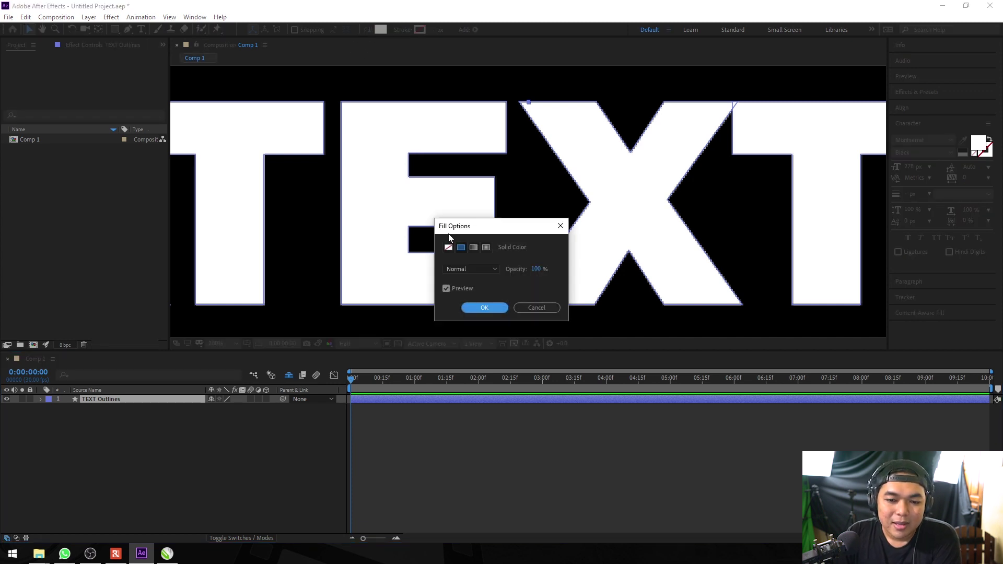
pyautogui.click(451, 248)
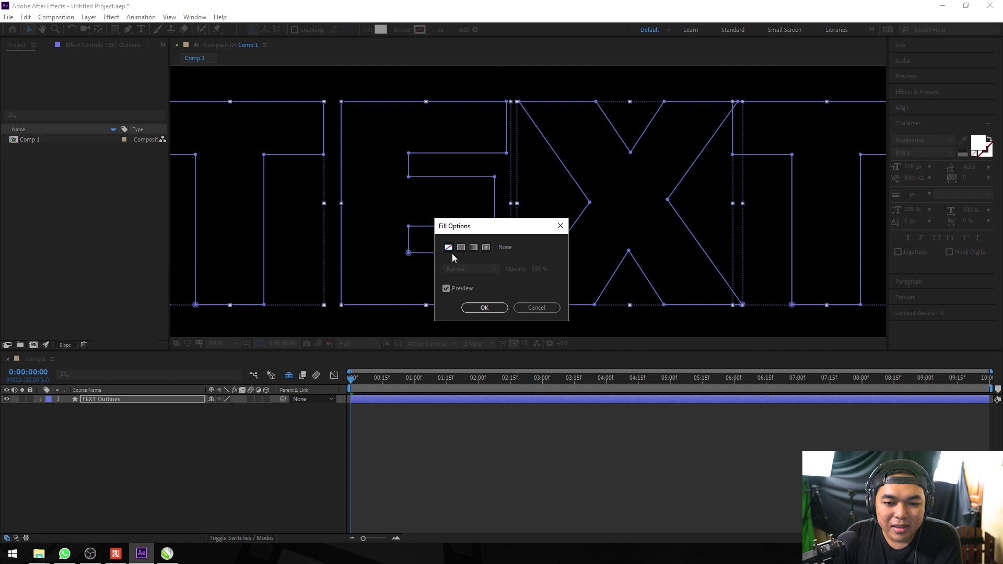
pyautogui.click(477, 308)
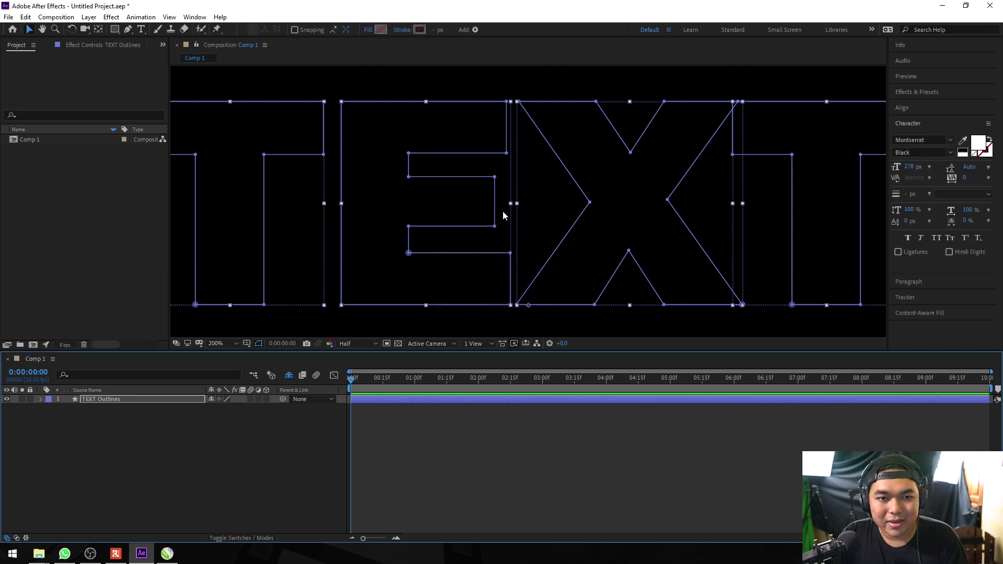
# Give the TEXT Outlines letters a white 10 px stroke
pyautogui.click(410, 30)
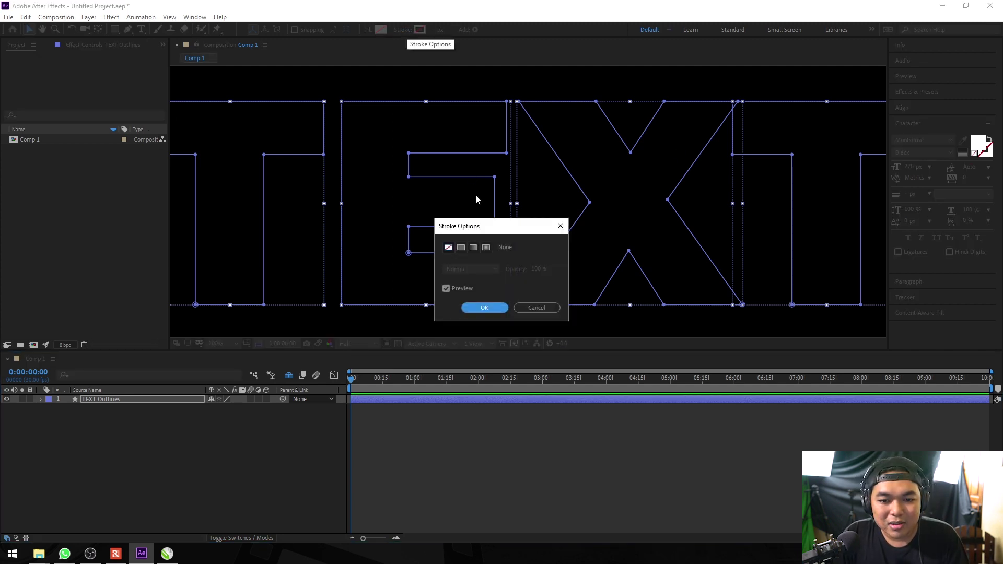
pyautogui.click(497, 310)
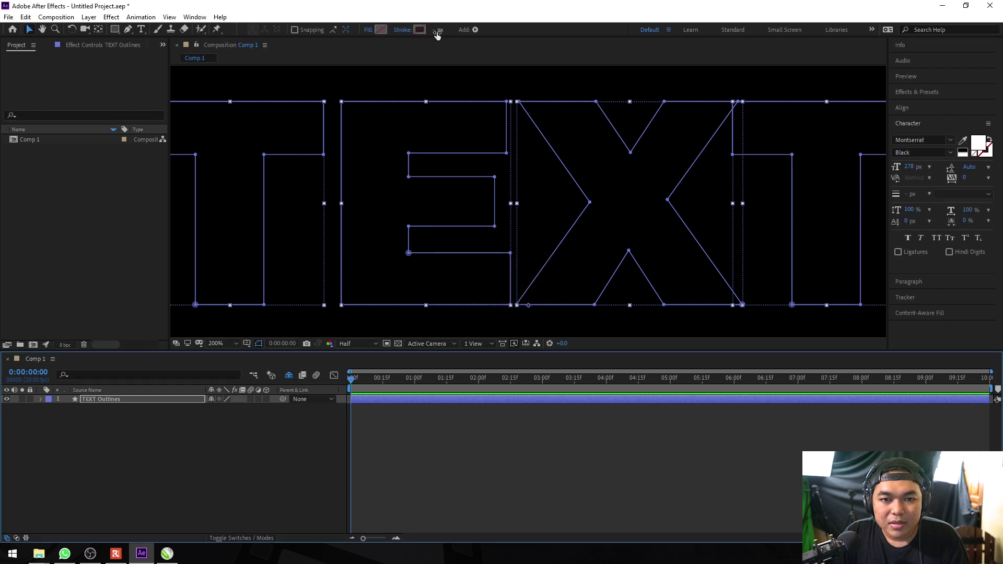
pyautogui.moveTo(437, 32); pyautogui.dragTo(460, 33)
pyautogui.click(441, 29)
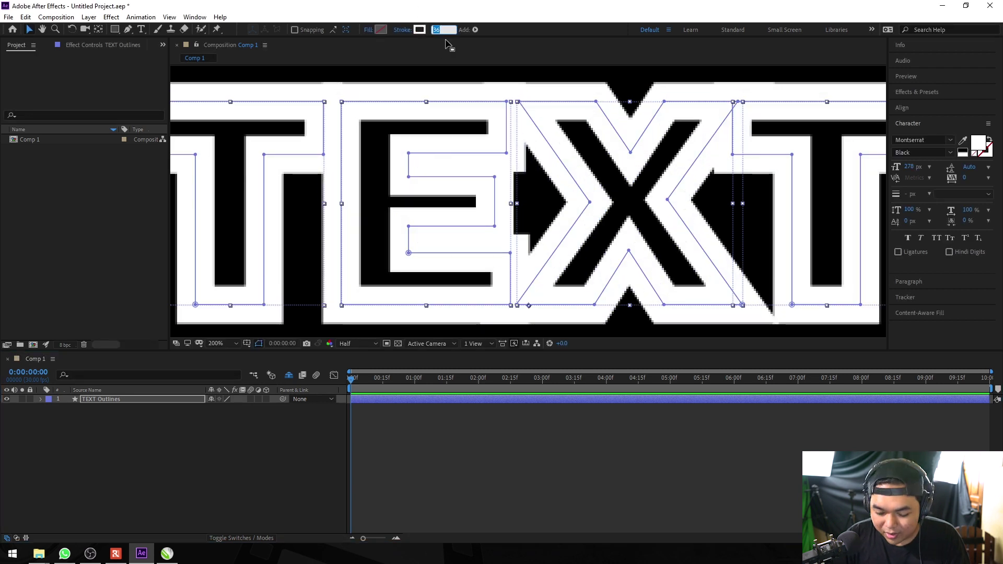
pyautogui.write('15')
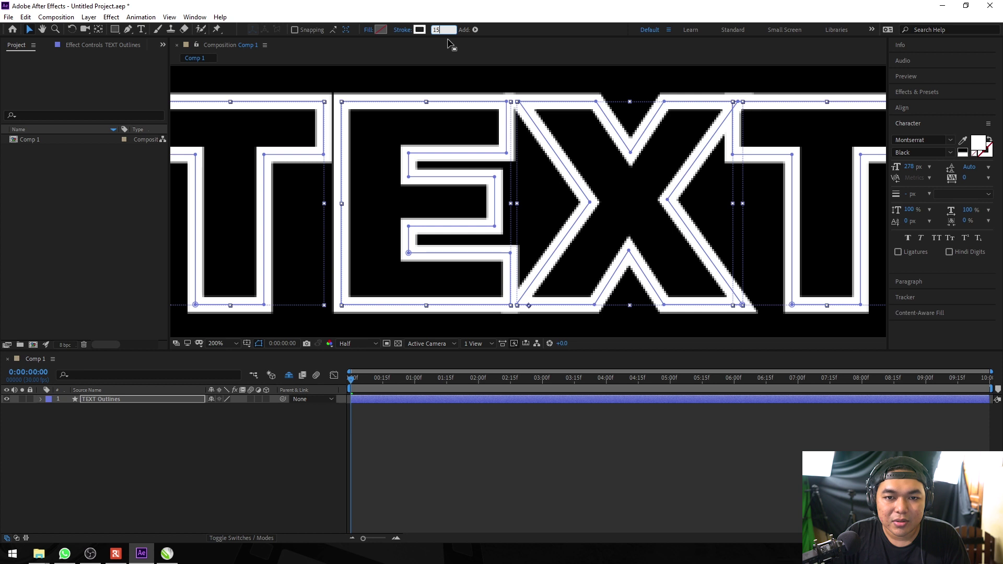
pyautogui.write('0')
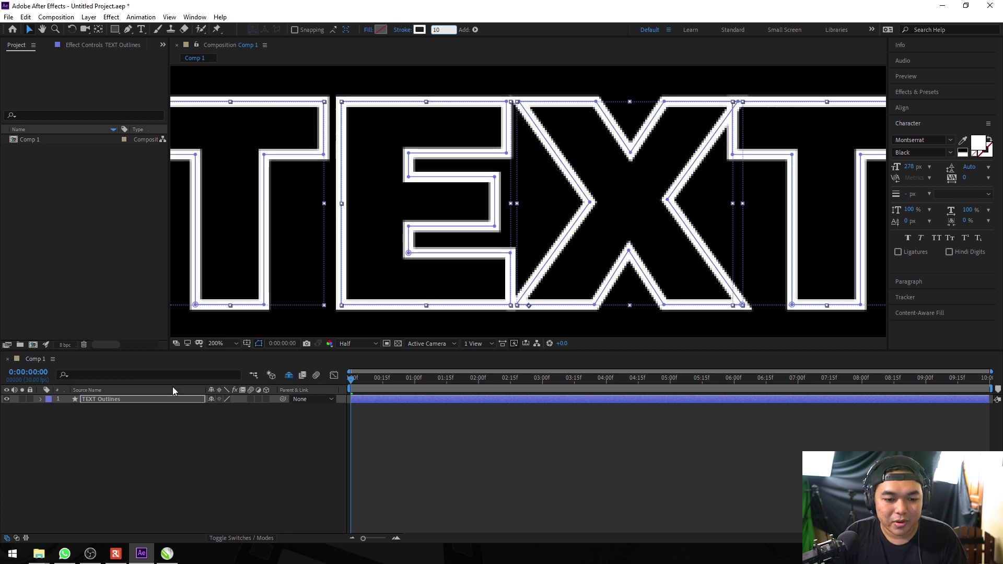
pyautogui.click(229, 491)
pyautogui.press(',')
pyautogui.click(116, 399)
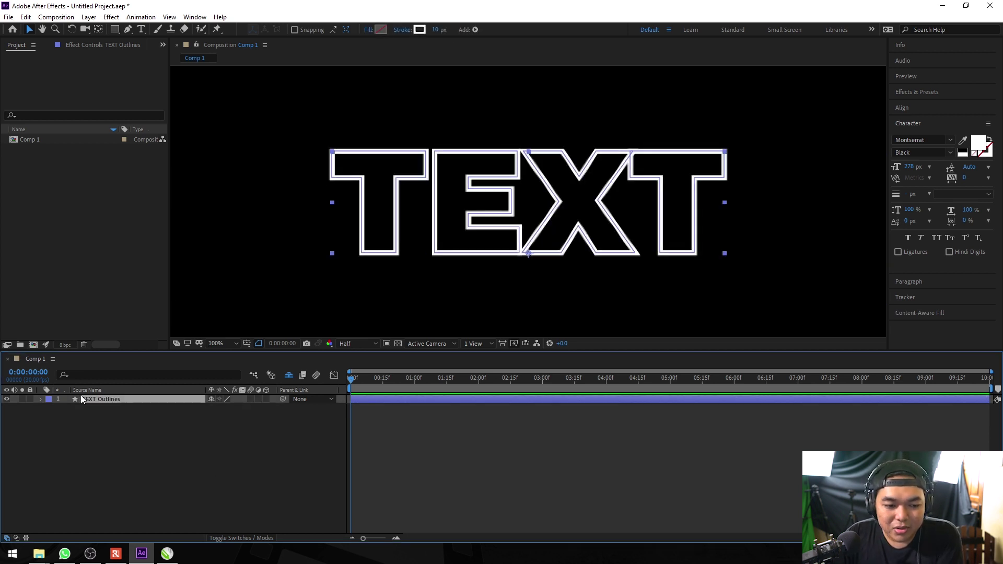
# Expand Contents to list the T, E, X, T groups and inspect the first T's Fill 1
pyautogui.click(40, 399)
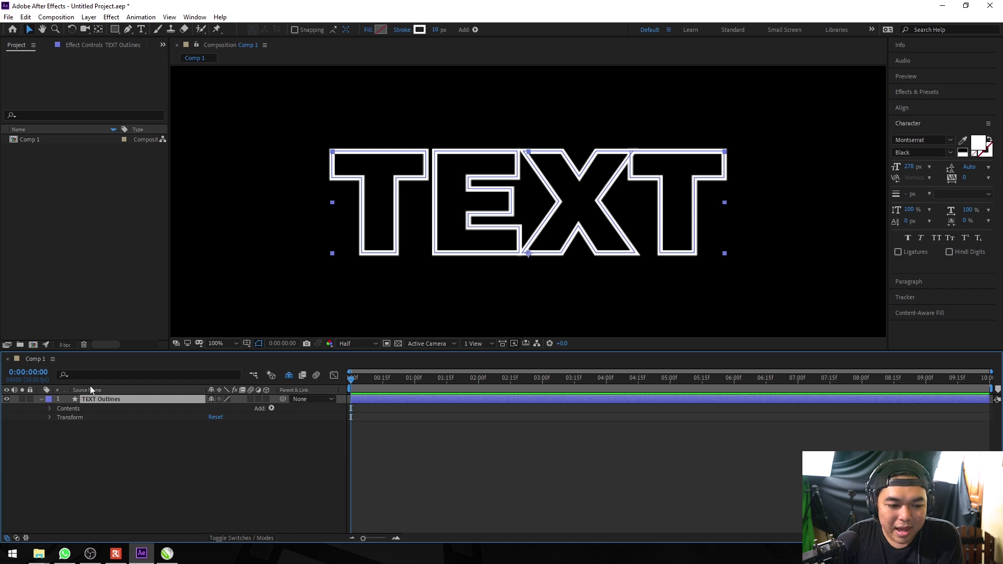
pyautogui.click(137, 409)
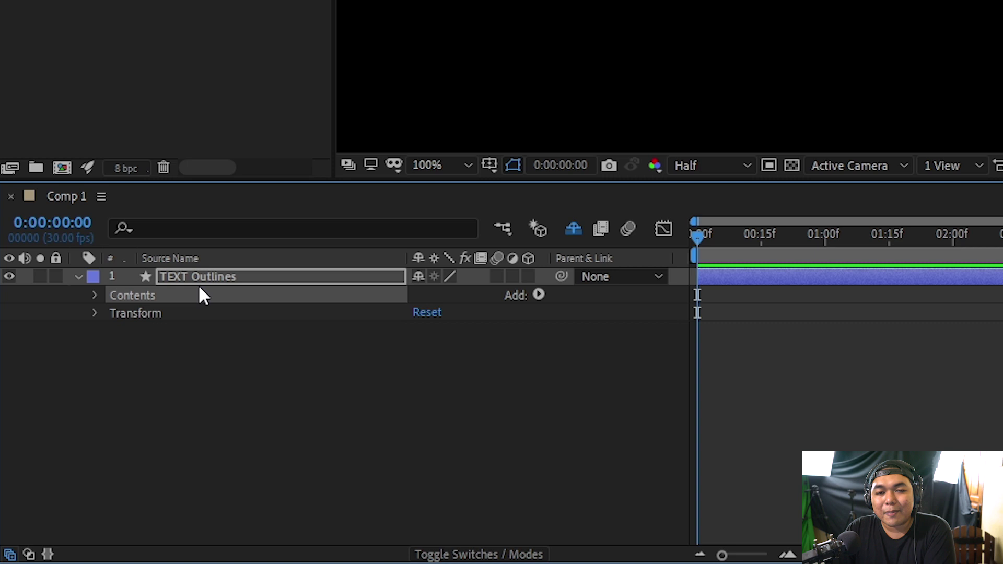
pyautogui.click(94, 296)
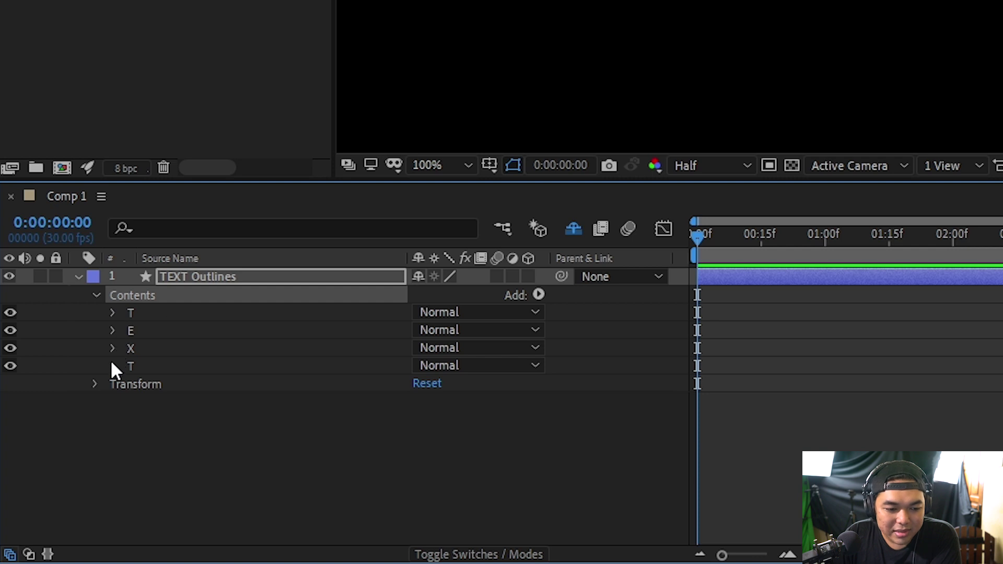
pyautogui.click(113, 313)
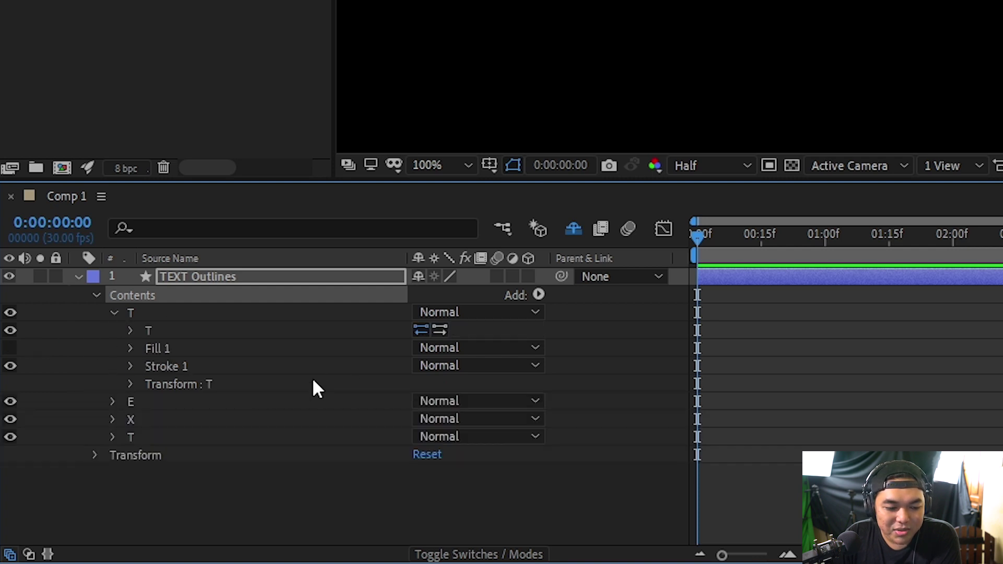
pyautogui.click(186, 347)
pyautogui.click(131, 349)
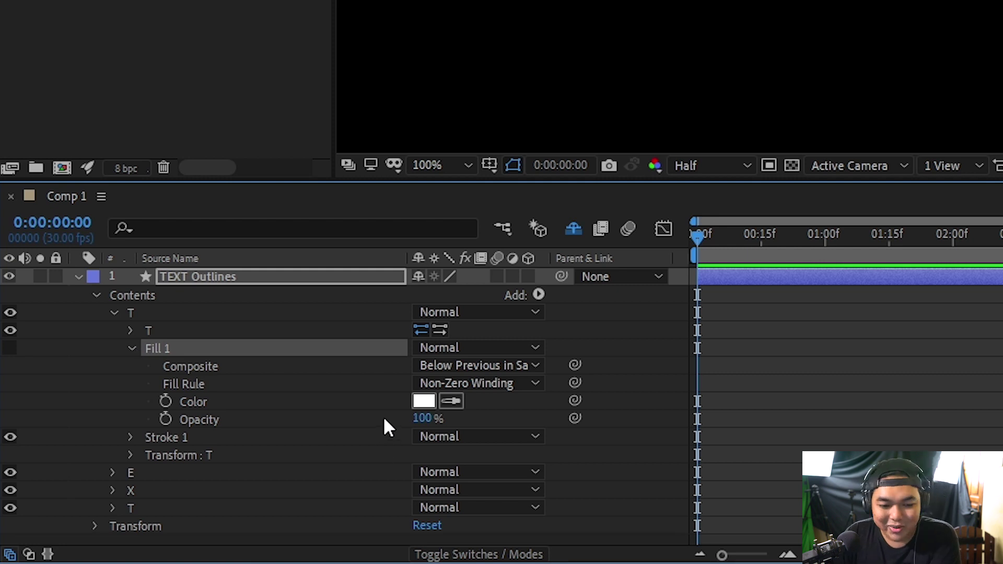
pyautogui.click(134, 348)
pyautogui.click(114, 314)
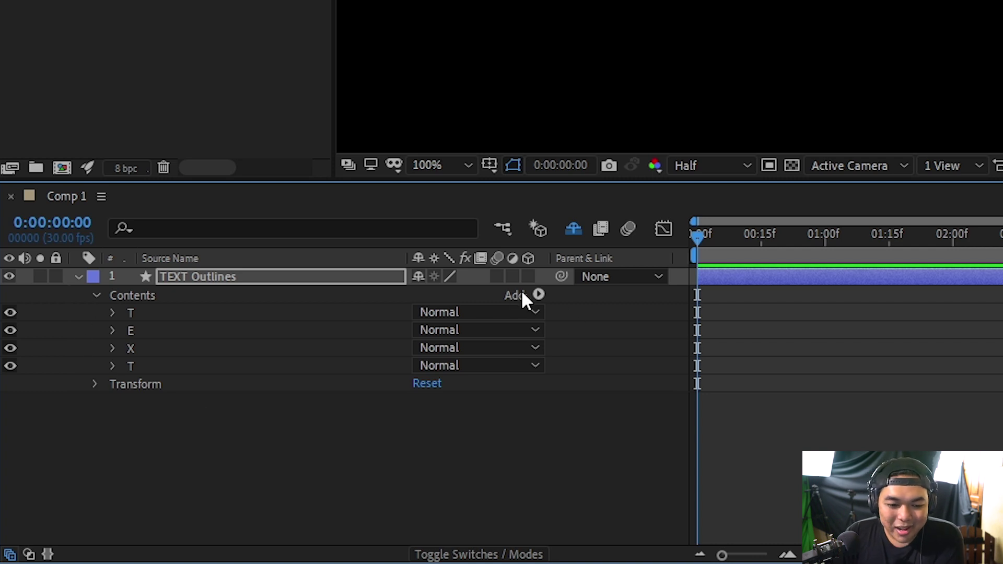
# Add Trim Paths to the TEXT Outlines contents
pyautogui.click(538, 295)
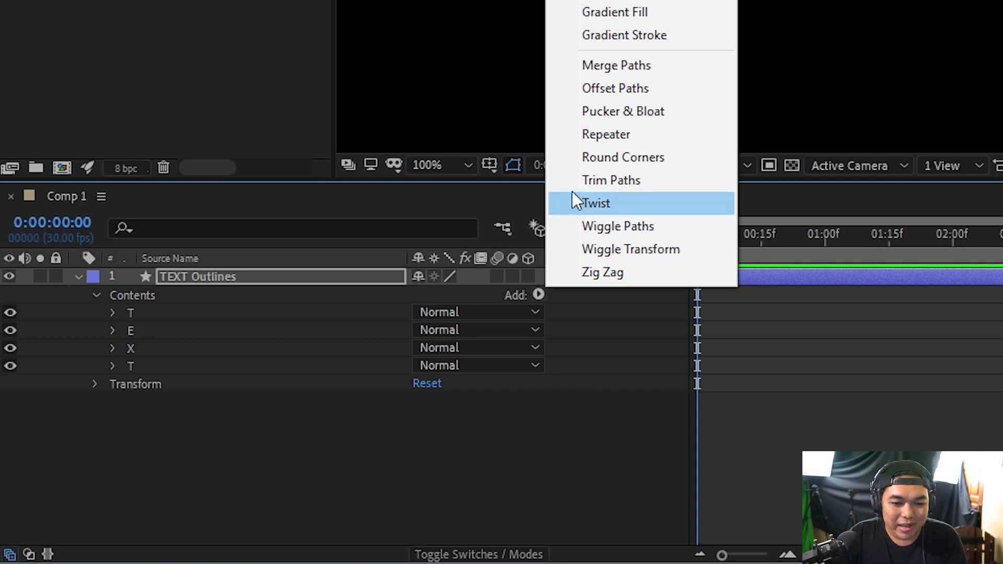
pyautogui.click(655, 179)
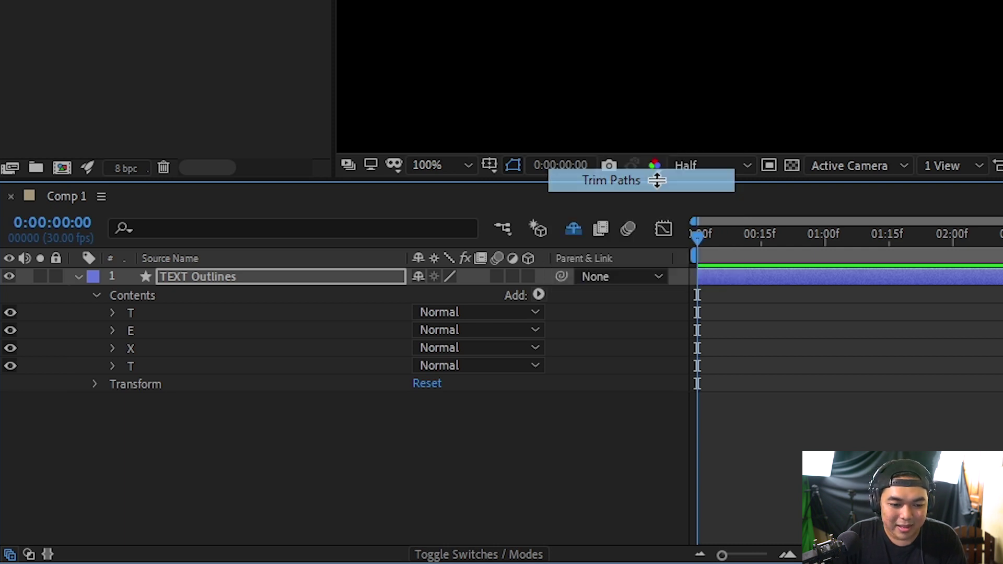
pyautogui.click(145, 295)
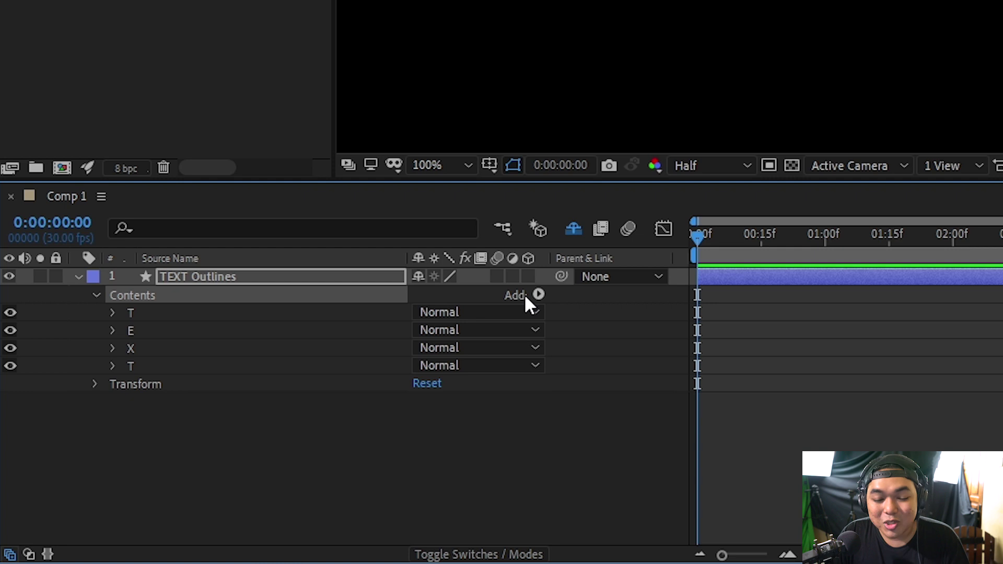
pyautogui.click(538, 296)
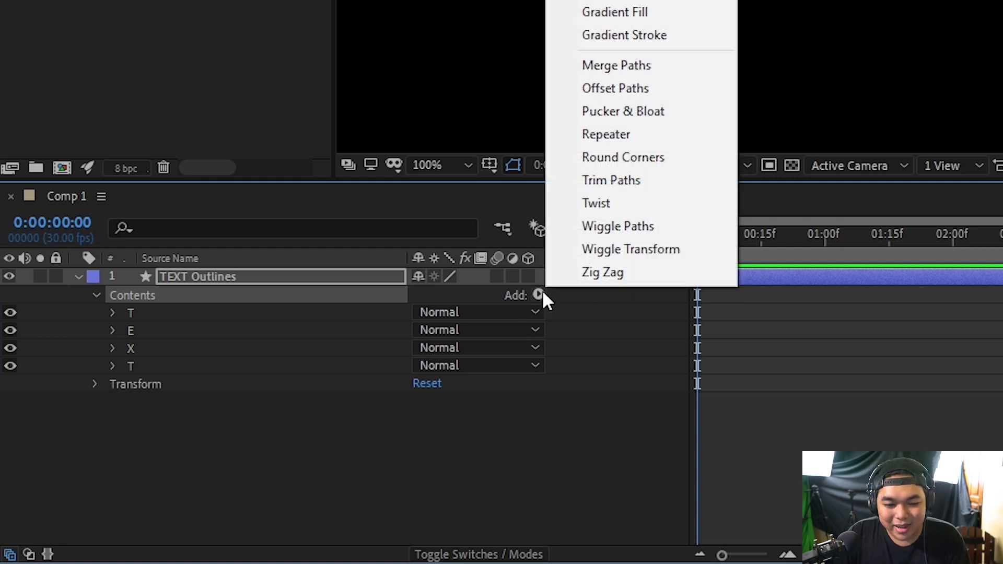
pyautogui.click(636, 183)
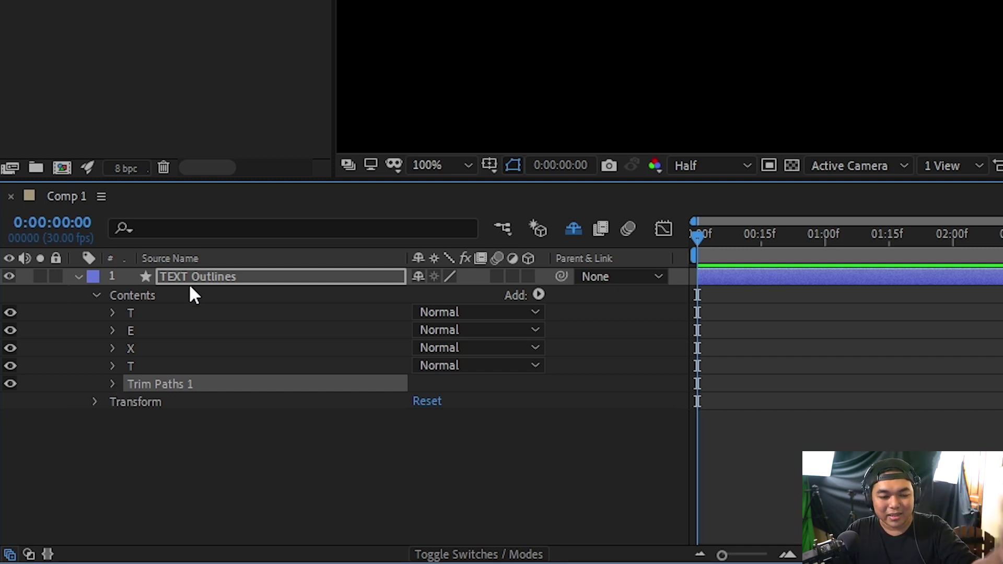
# Keyframe Trim Paths Start, raising it to 100% at 0:15, and preview
pyautogui.click(156, 313)
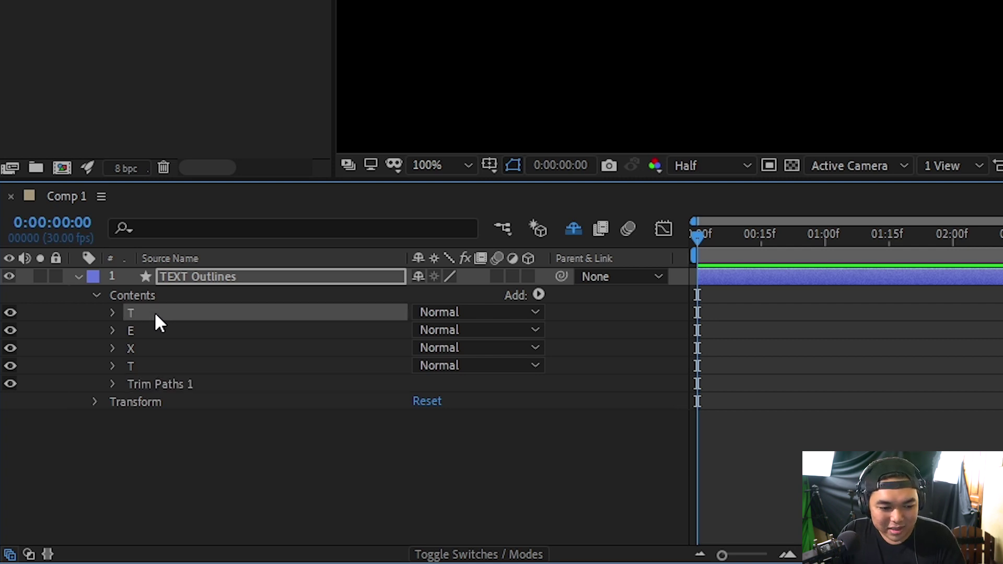
pyautogui.click(114, 385)
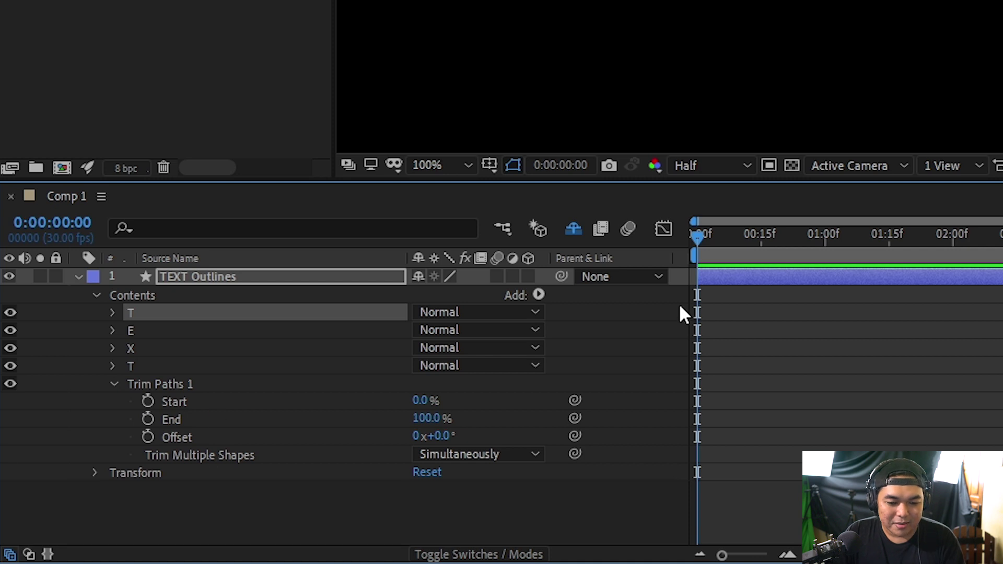
pyautogui.click(148, 401)
pyautogui.click(381, 379)
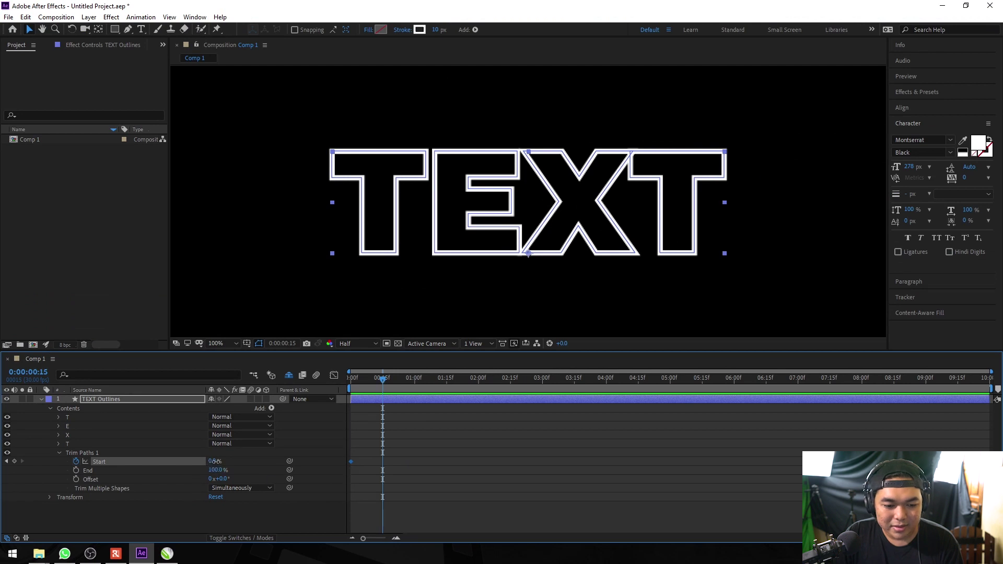
pyautogui.moveTo(214, 461); pyautogui.dragTo(401, 412)
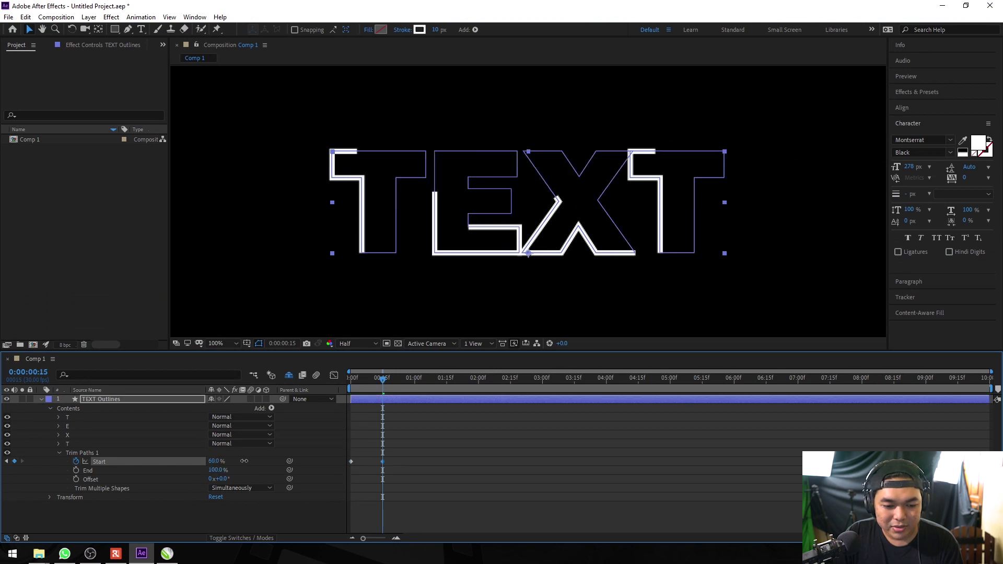
pyautogui.press('space')
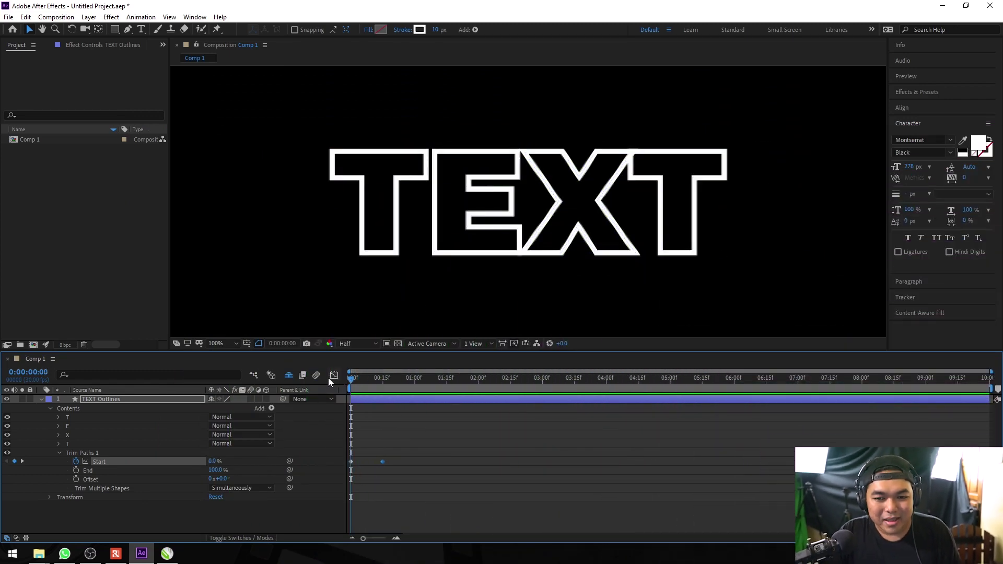
pyautogui.press('space')
# Rekey Trim Paths Start from 100% at 0:00 to 0% at 0:15 and preview
pyautogui.click(366, 380)
pyautogui.moveTo(356, 384); pyautogui.dragTo(333, 397)
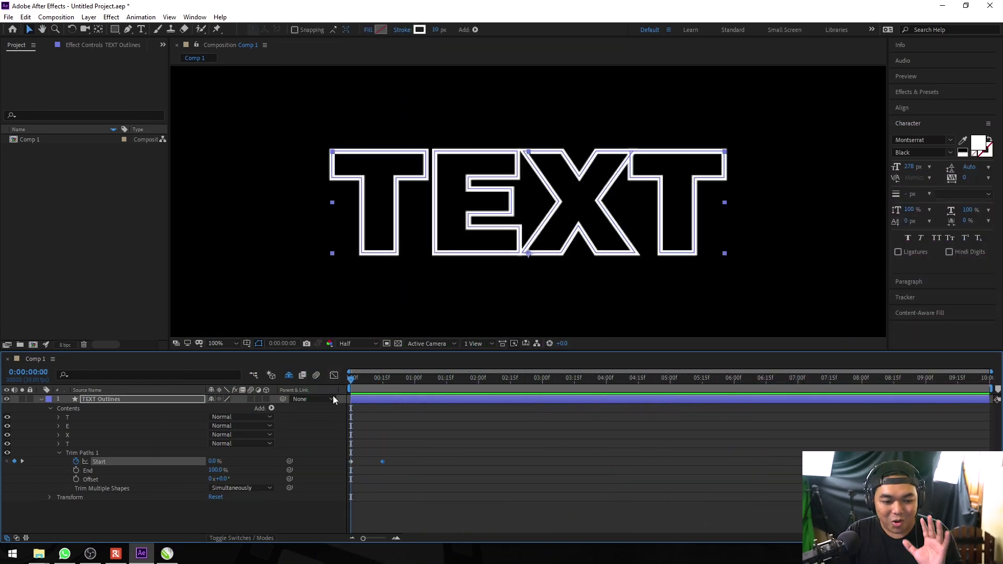
pyautogui.click(76, 461)
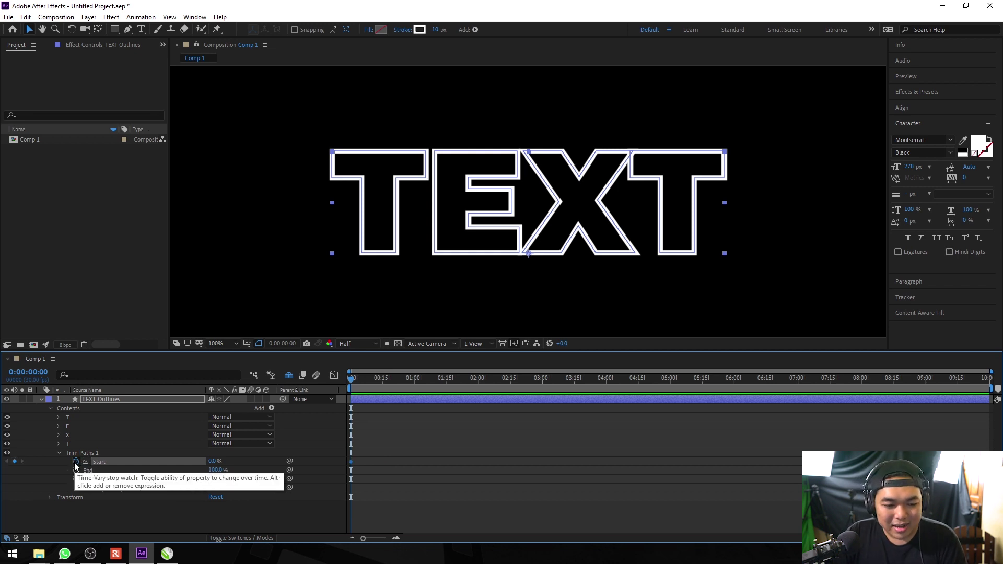
pyautogui.click(76, 462)
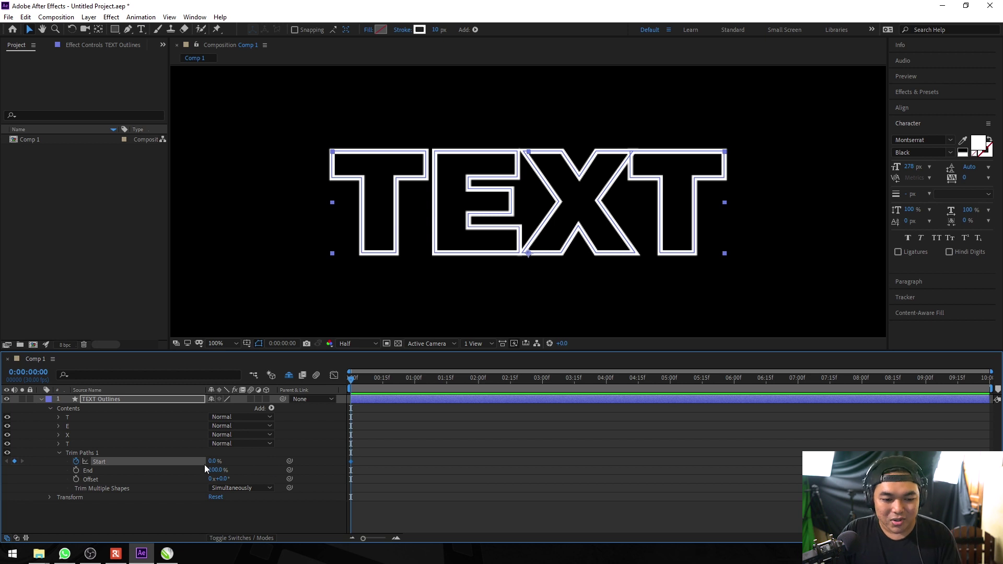
pyautogui.moveTo(214, 461); pyautogui.dragTo(267, 461)
pyautogui.click(383, 377)
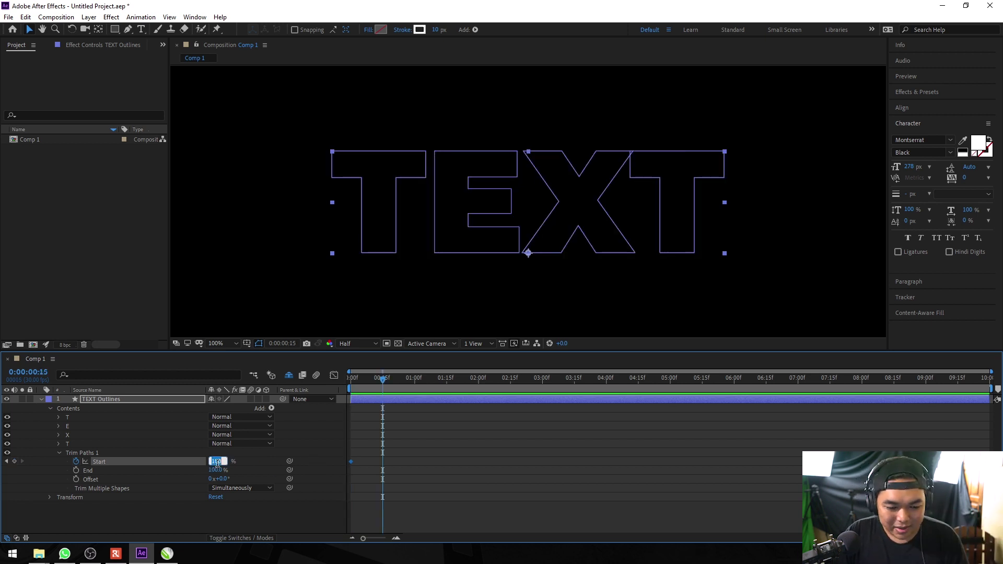
pyautogui.click(216, 461)
pyautogui.write('0')
pyautogui.press('Return')
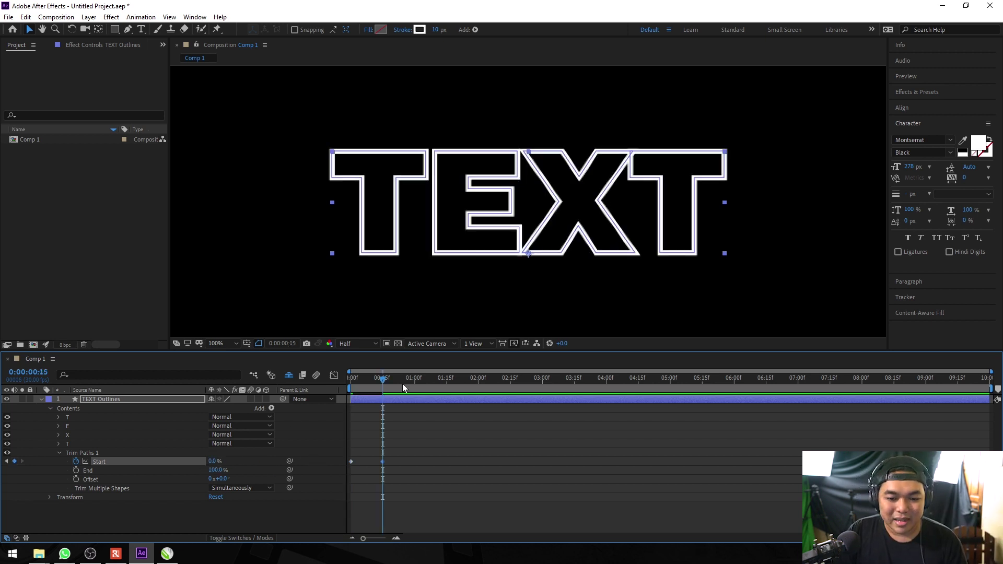
pyautogui.press('Home')
pyautogui.press('space')
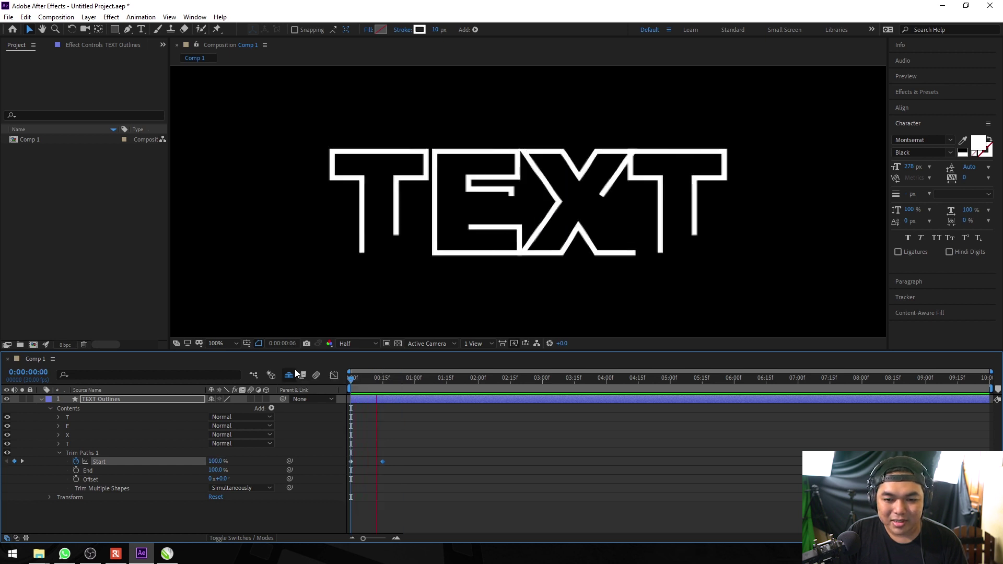
pyautogui.press('space')
# Move the 0% Start keyframe to 1:00, preview the slower draw-on, and show only Start
pyautogui.moveTo(460, 378); pyautogui.dragTo(416, 378)
pyautogui.moveTo(382, 462); pyautogui.dragTo(415, 461)
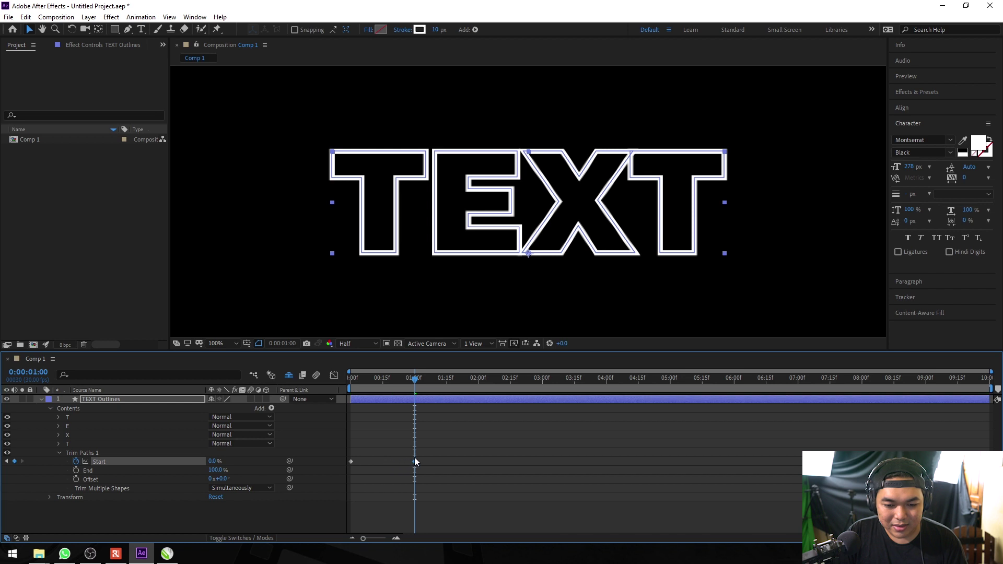
pyautogui.press('Home')
pyautogui.press('space')
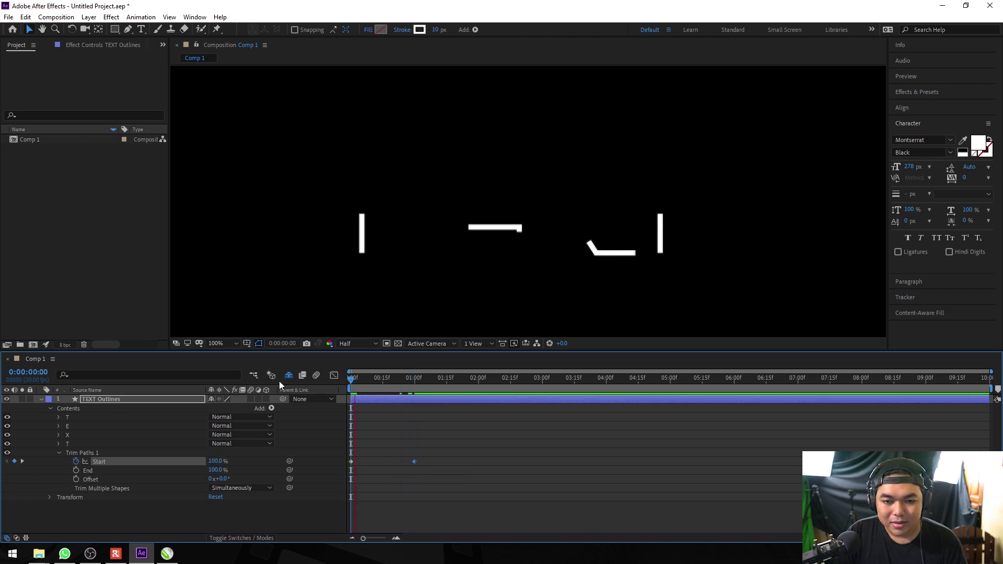
pyautogui.press('space')
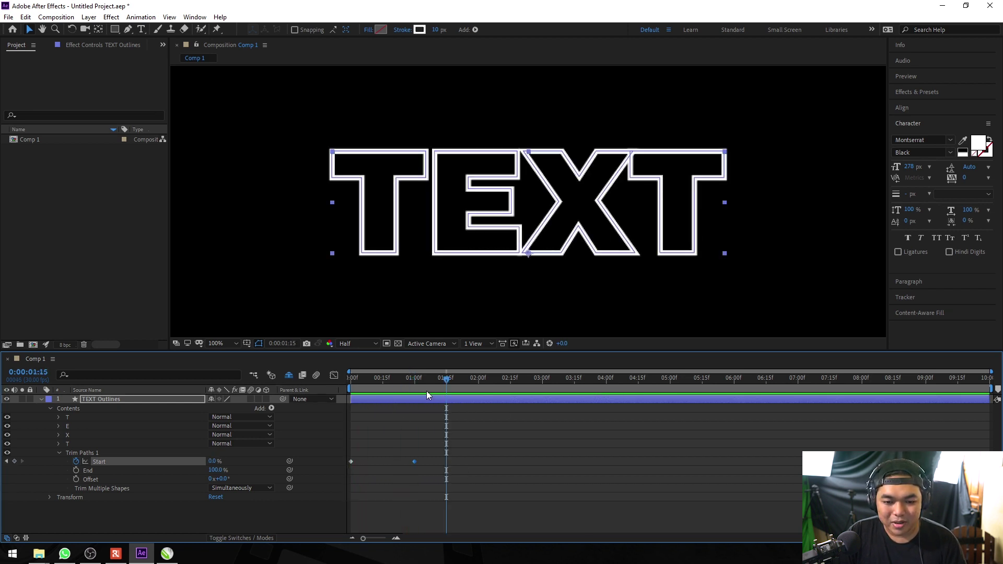
pyautogui.press('Home')
pyautogui.press('space')
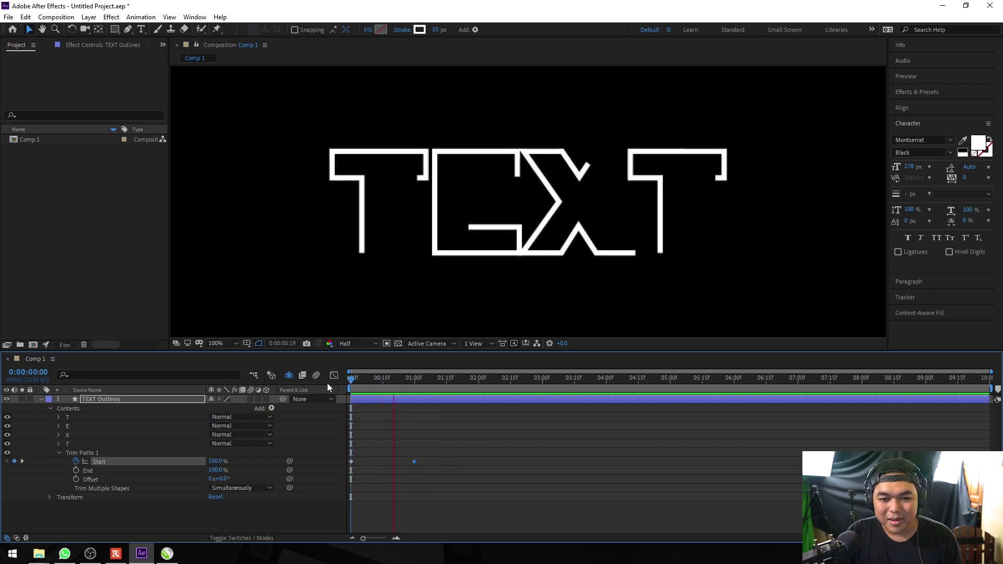
pyautogui.press('space')
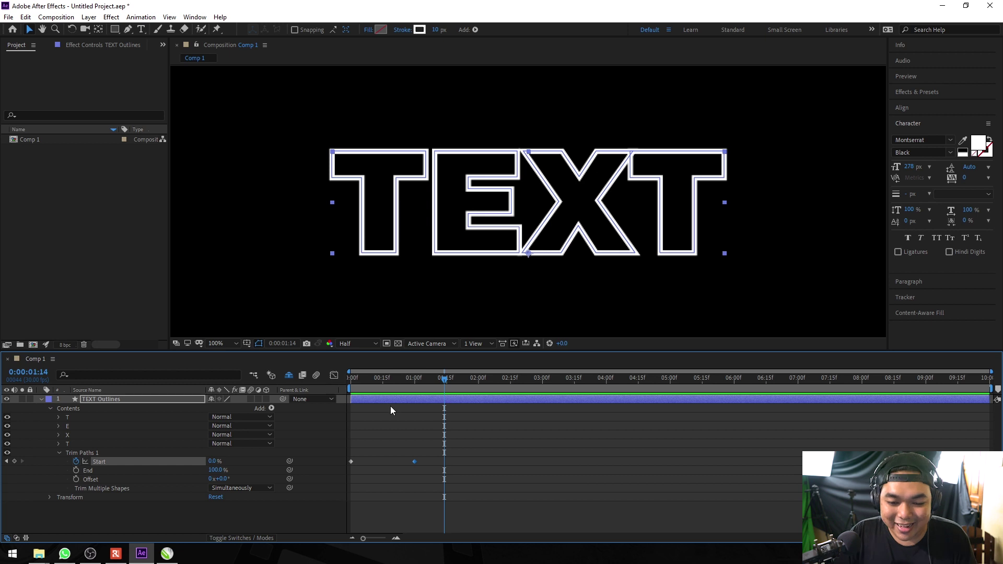
pyautogui.press('j')
pyautogui.press('u')
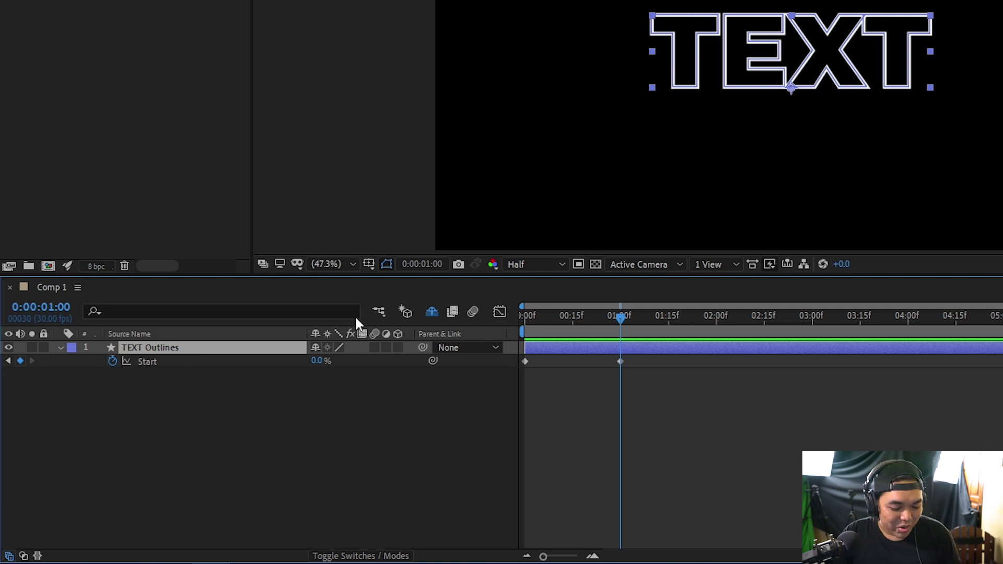
# Duplicate TEXT Outlines, clear the copy's Trim Paths Start keyframes, and trim it to begin at 1:00
pyautogui.hotkey('ctrl', 'd')
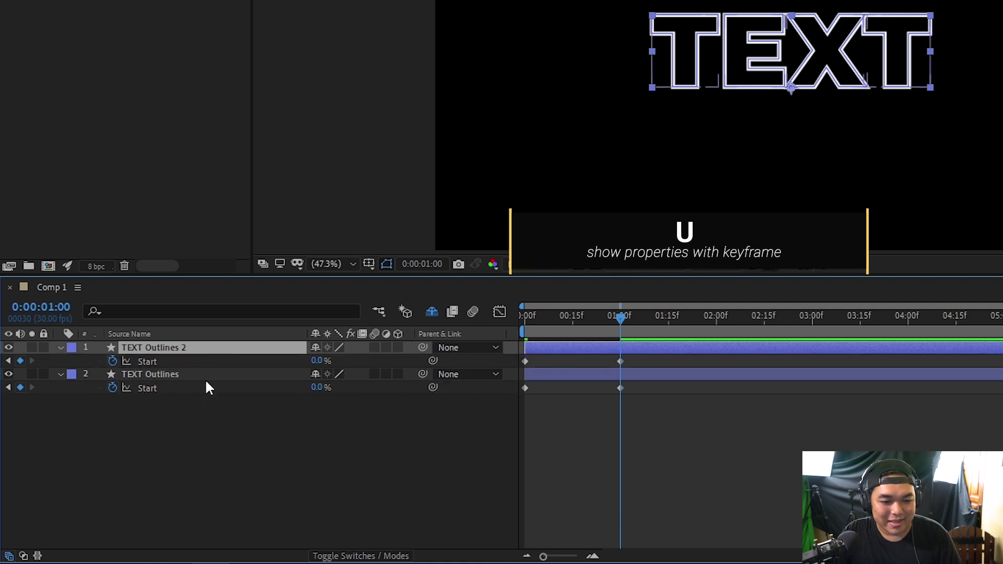
pyautogui.click(112, 360)
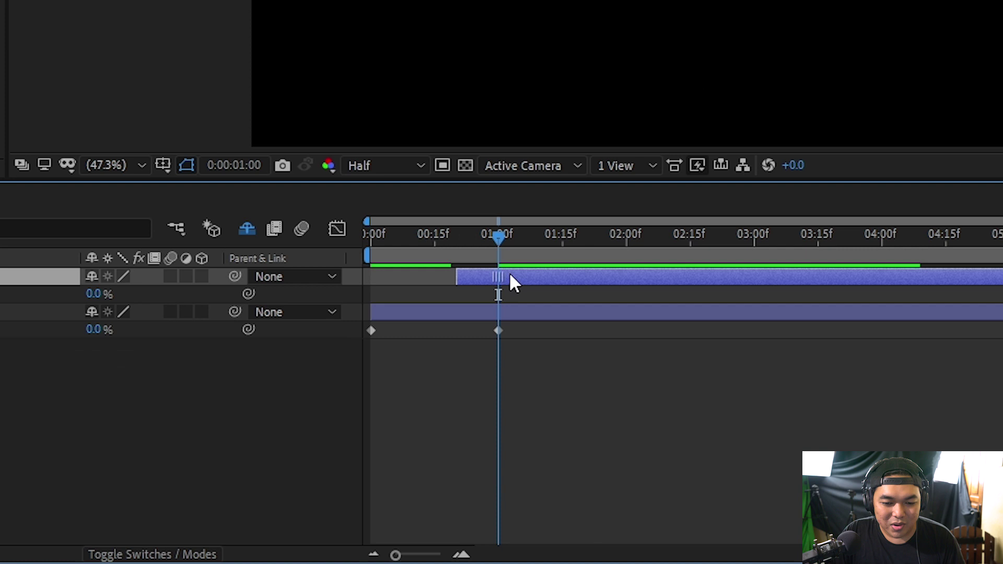
pyautogui.moveTo(527, 280)
pyautogui.mouseDown()
pyautogui.moveTo(540, 275)
pyautogui.moveTo(418, 283)
pyautogui.mouseUp()
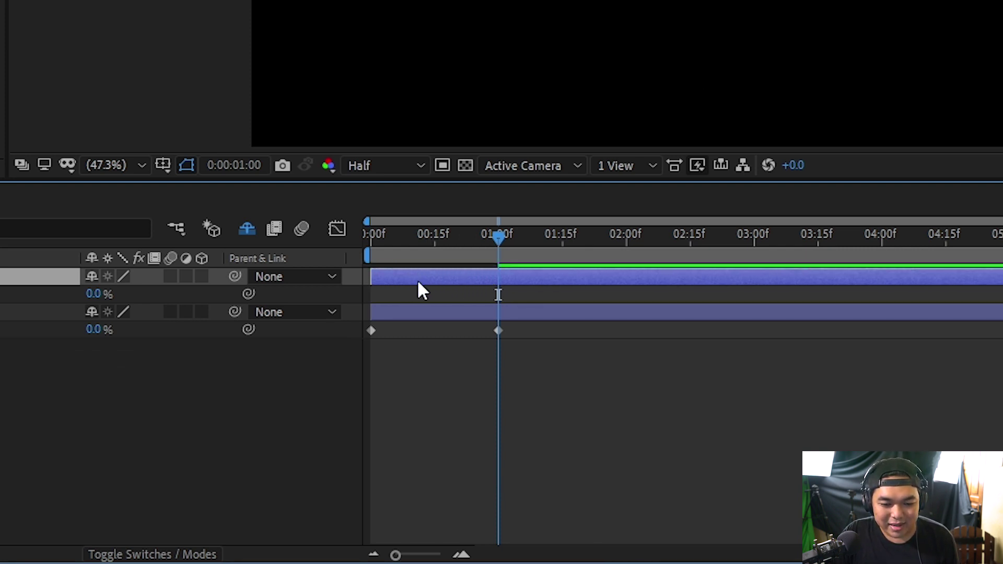
pyautogui.moveTo(492, 230); pyautogui.dragTo(498, 239)
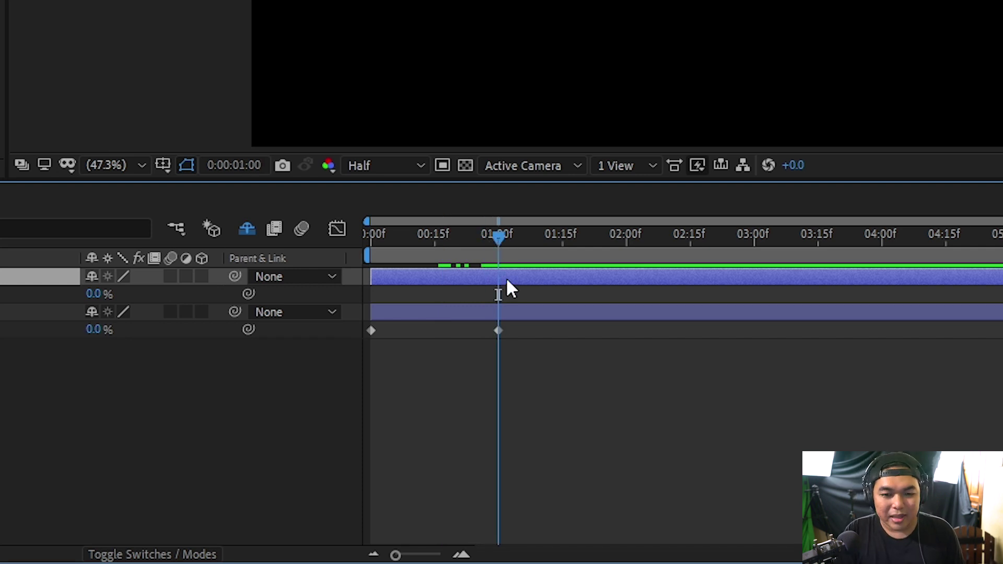
pyautogui.hotkey('alt', '[')
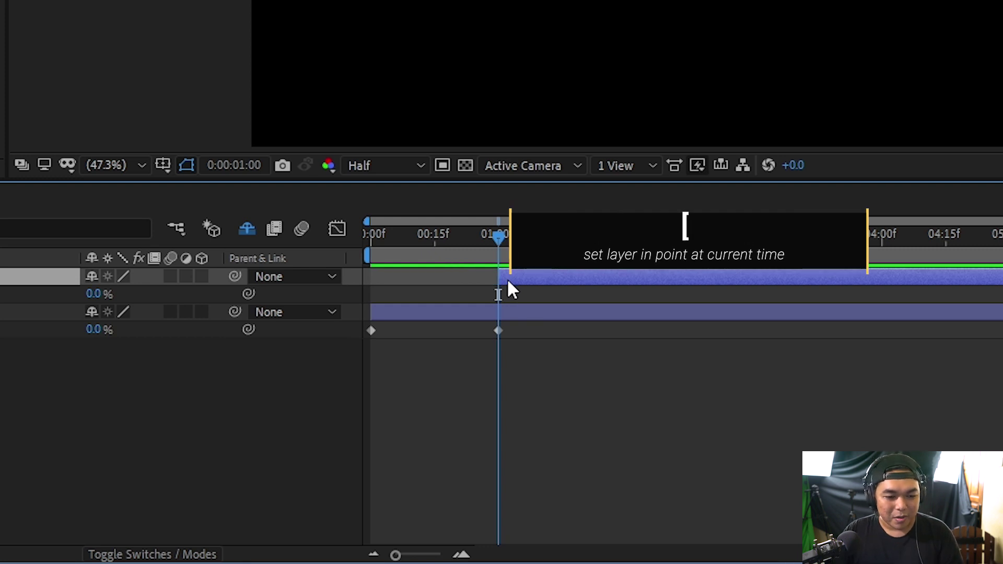
pyautogui.press('t')
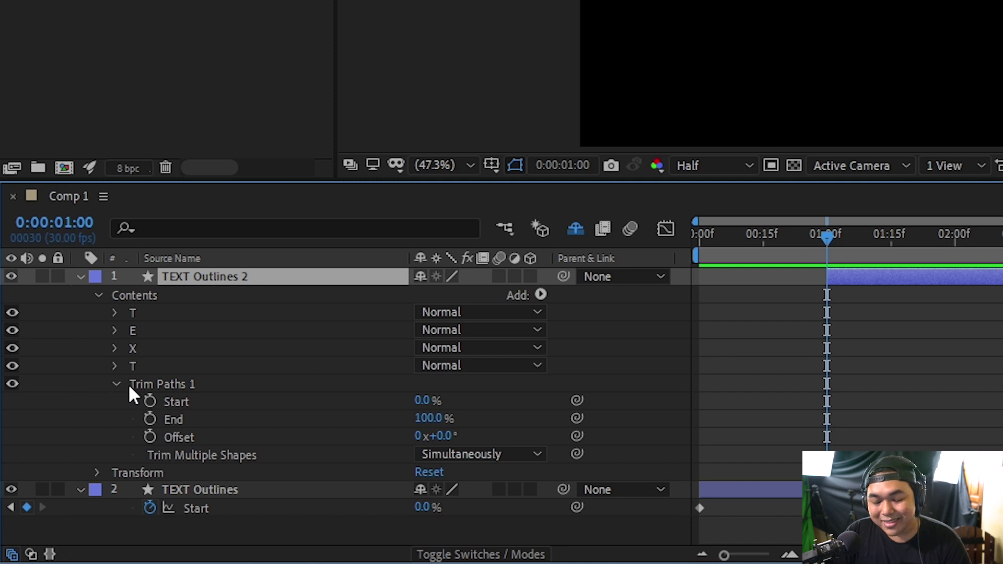
# Delete Trim Paths from the copy and give it a white FFFFFF fill with a 0 px stroke
pyautogui.click(190, 384)
pyautogui.press('Delete')
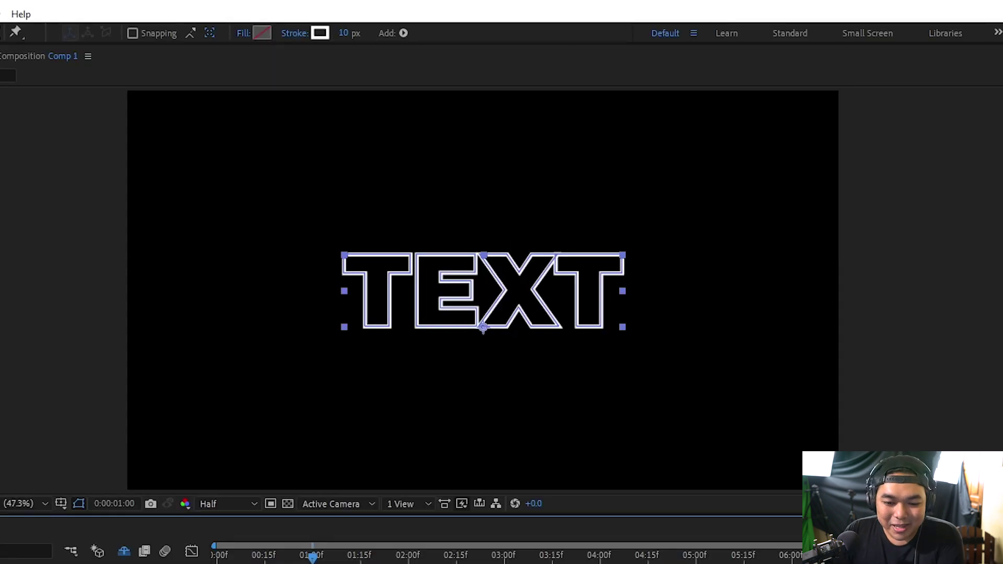
pyautogui.moveTo(344, 33); pyautogui.dragTo(198, 37)
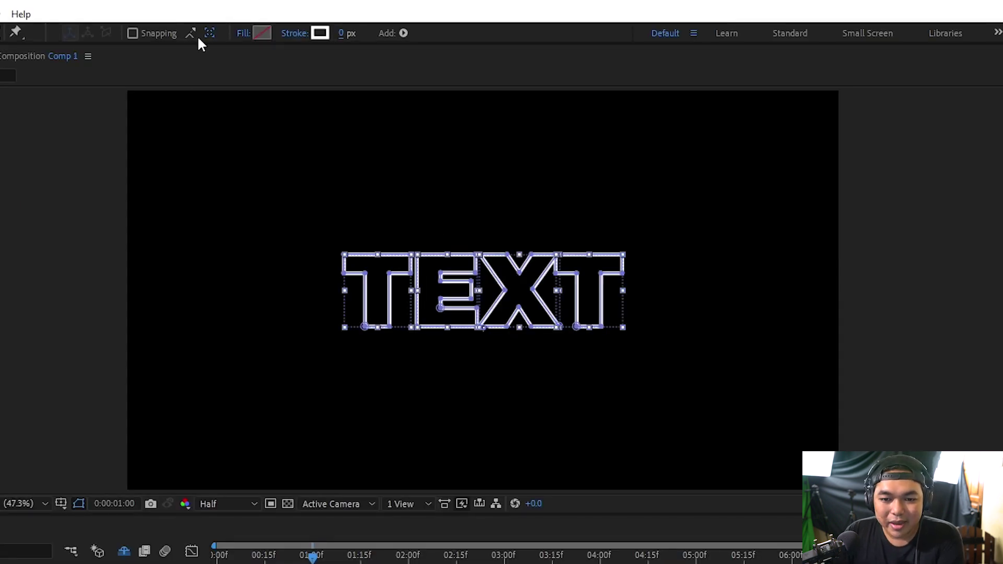
pyautogui.click(262, 33)
pyautogui.moveTo(448, 340); pyautogui.dragTo(204, 238)
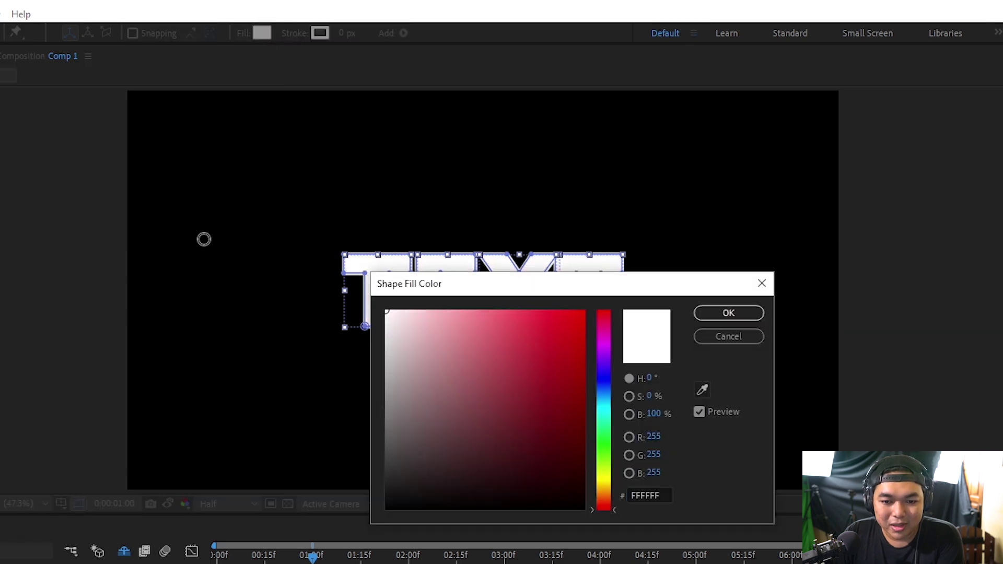
pyautogui.click(713, 313)
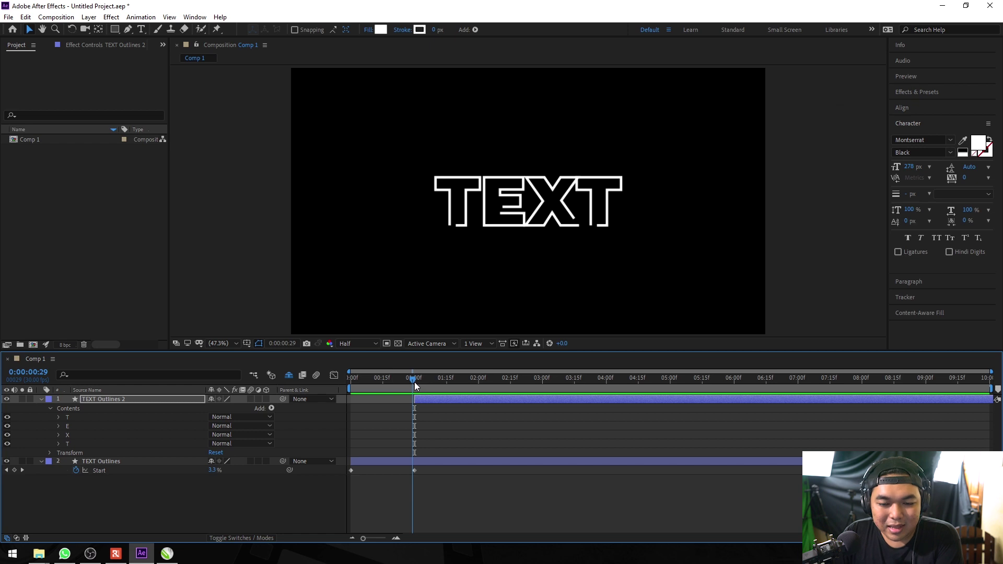
pyautogui.moveTo(415, 381)
pyautogui.mouseDown()
pyautogui.moveTo(396, 382)
pyautogui.moveTo(436, 380)
pyautogui.mouseUp()
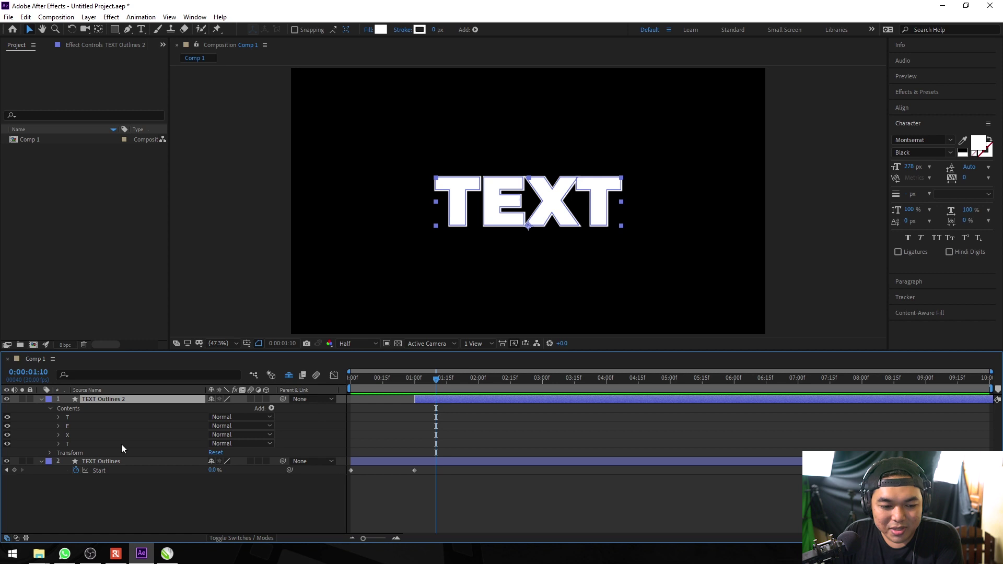
# Set TEXT Outlines 2's Transform Opacity to 50%
pyautogui.click(51, 408)
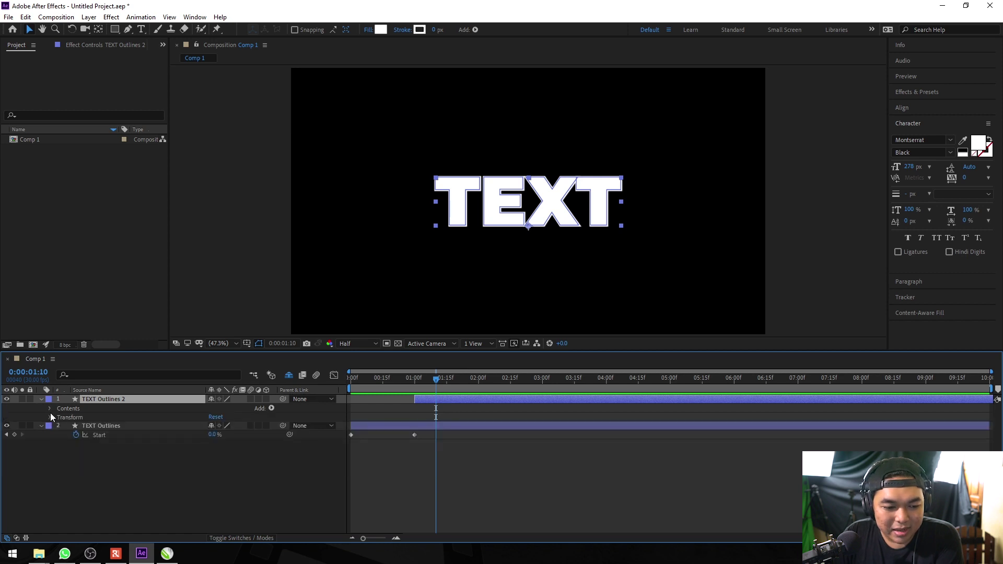
pyautogui.click(50, 417)
pyautogui.click(81, 461)
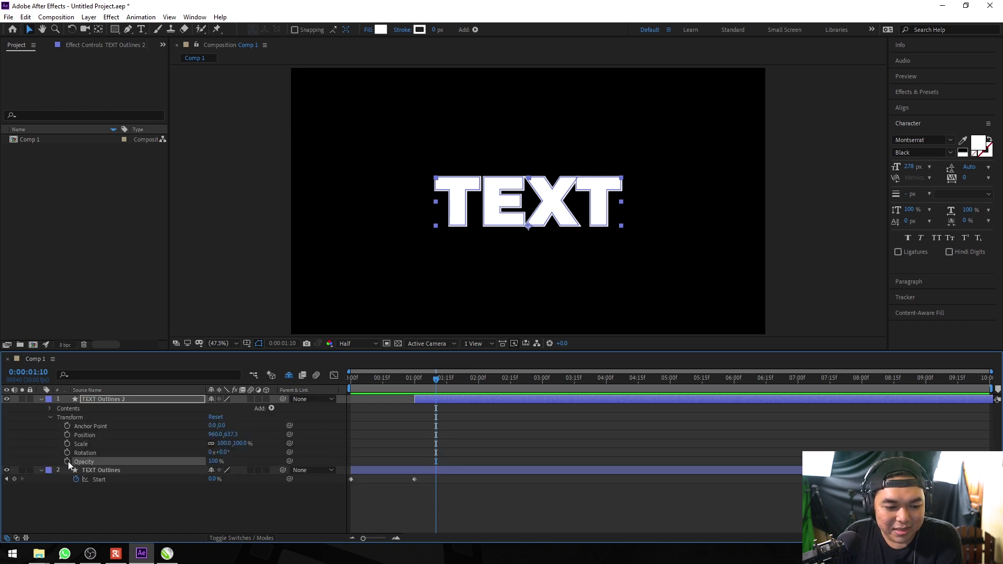
pyautogui.click(213, 461)
pyautogui.write('0')
pyautogui.press('Return')
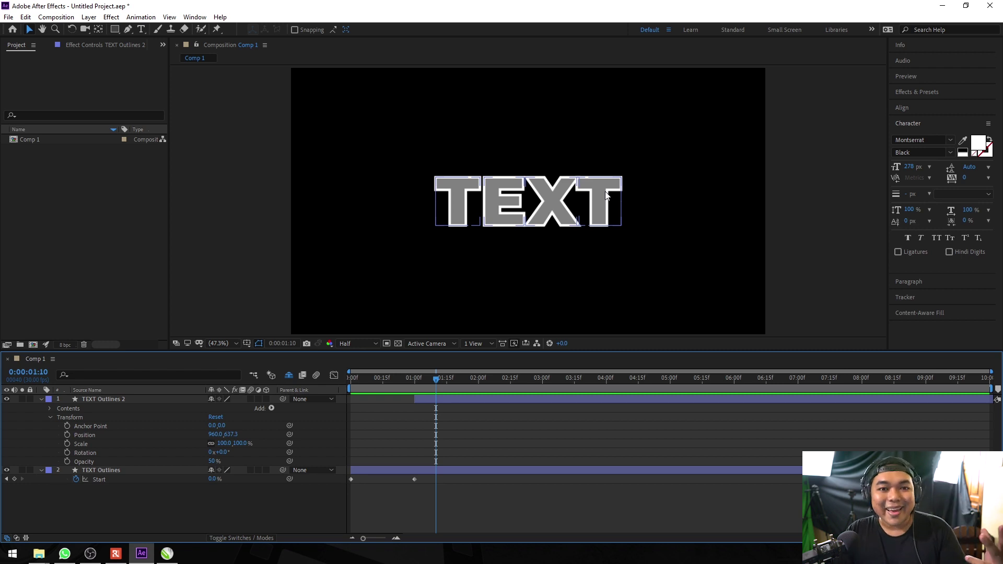
# Collapse the property lists, move the playhead back to 1:00, and reopen TEXT Outlines 2's properties
pyautogui.press('u')
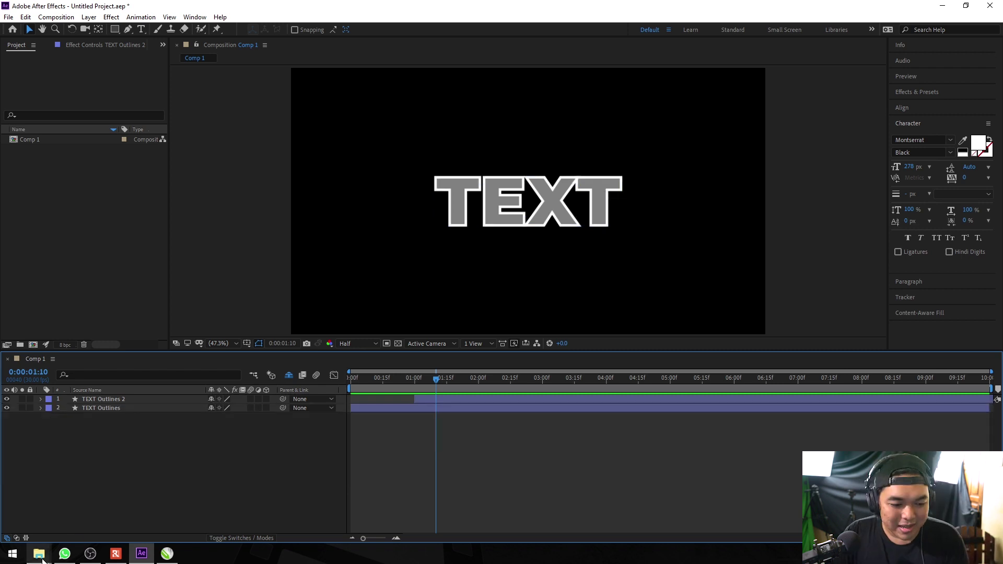
pyautogui.moveTo(39, 553)
pyautogui.moveTo(178, 507)
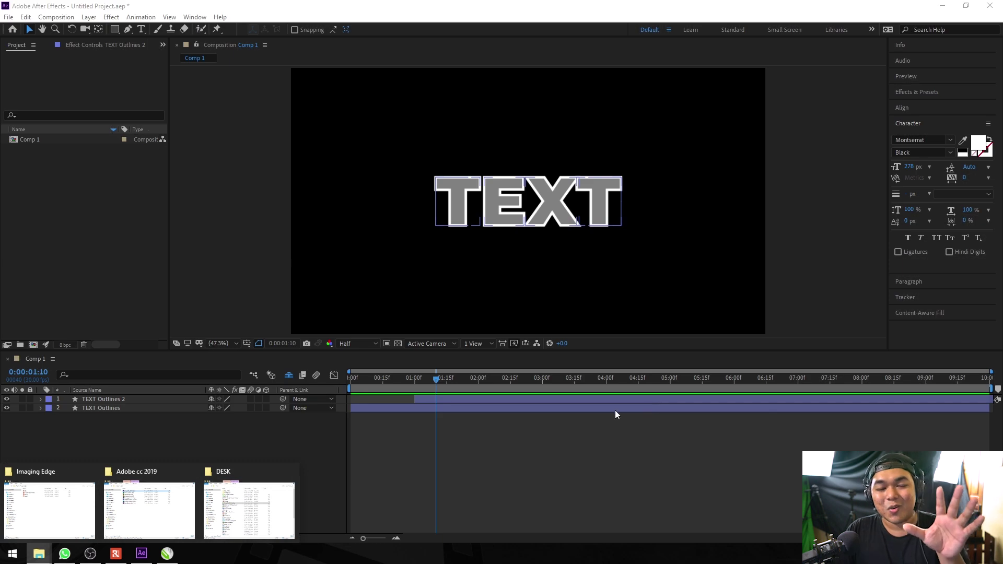
pyautogui.click(307, 454)
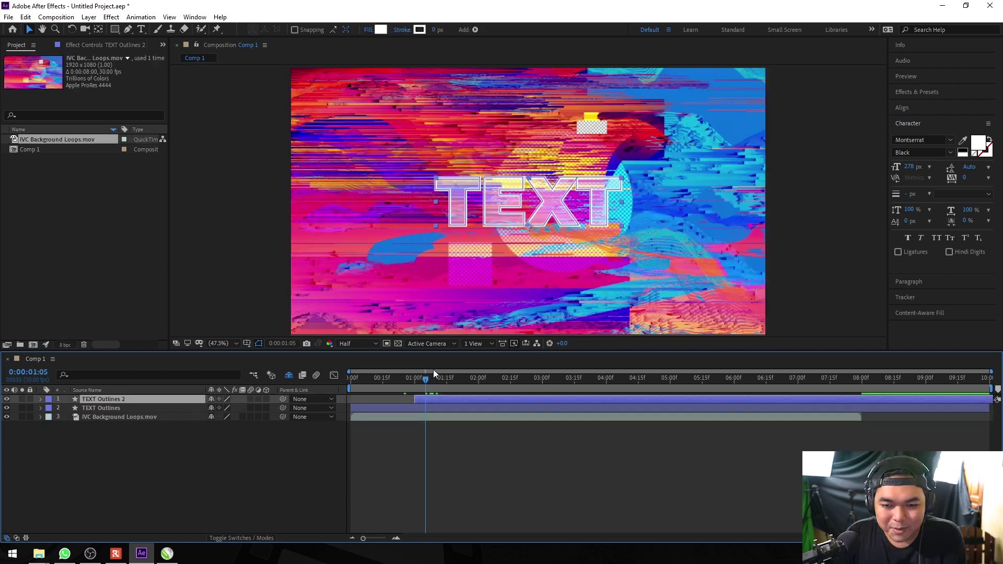
pyautogui.moveTo(425, 384); pyautogui.dragTo(415, 386)
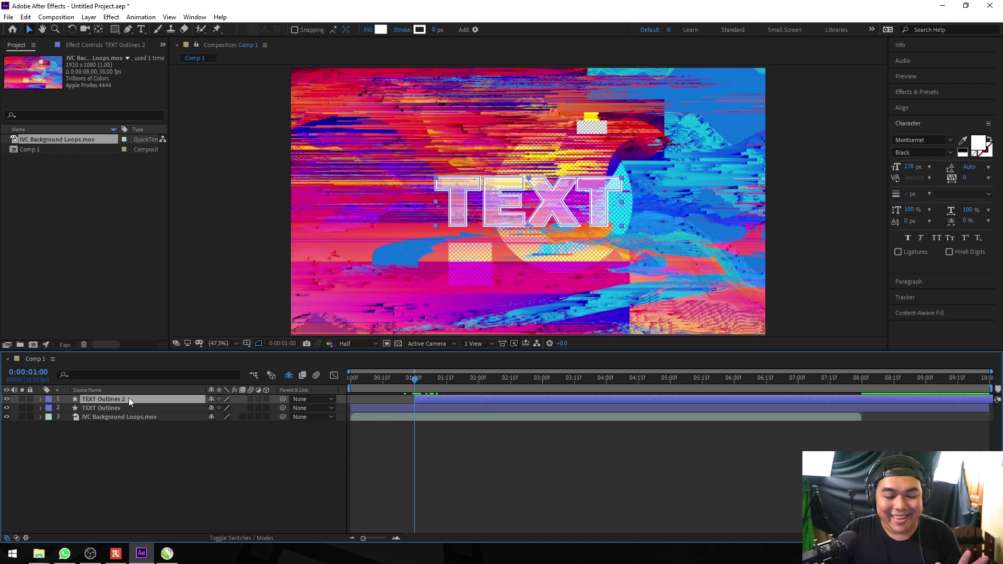
pyautogui.click(39, 400)
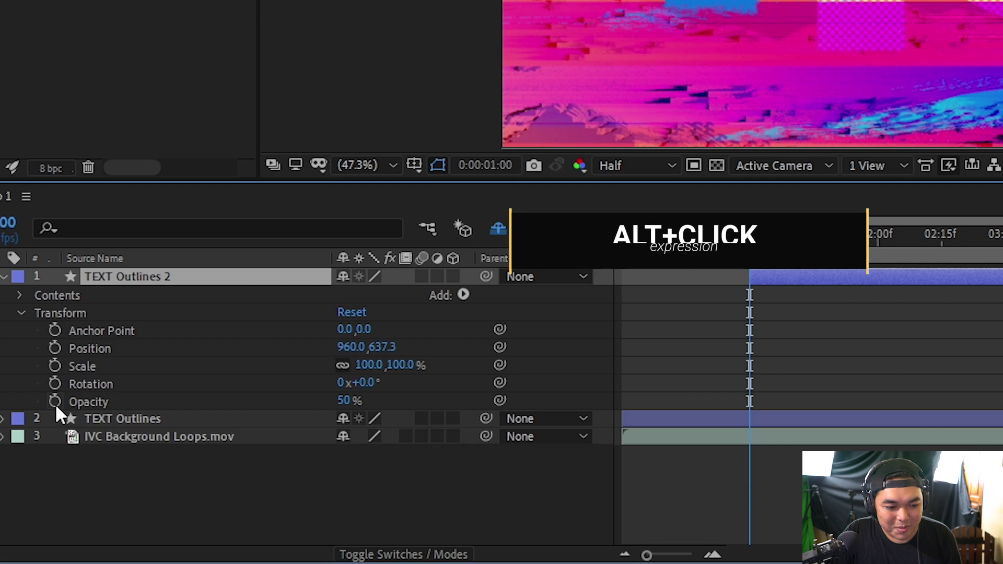
# Add a wiggle(10,80) expression to TEXT Outlines 2's Opacity and scrub ahead to check the flicker
pyautogui.keyDown('alt'); pyautogui.click(55, 402); pyautogui.keyUp('alt')
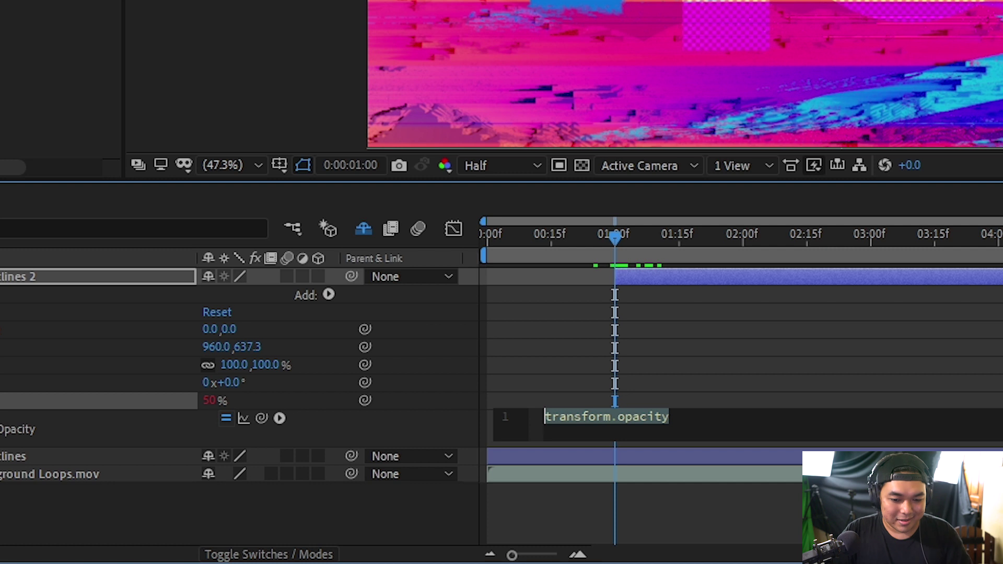
pyautogui.write('wigg')
pyautogui.press('Return')
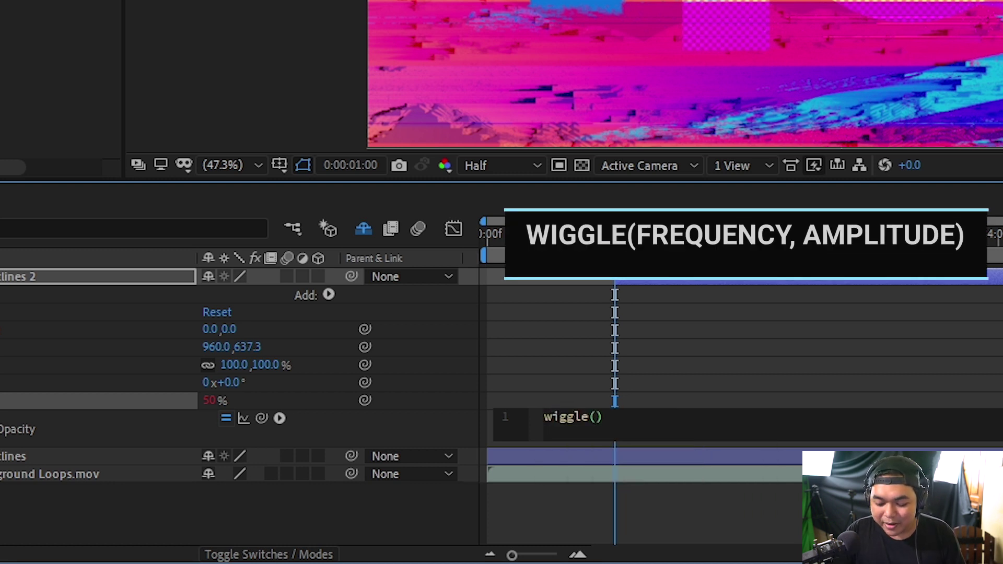
pyautogui.write('10,')
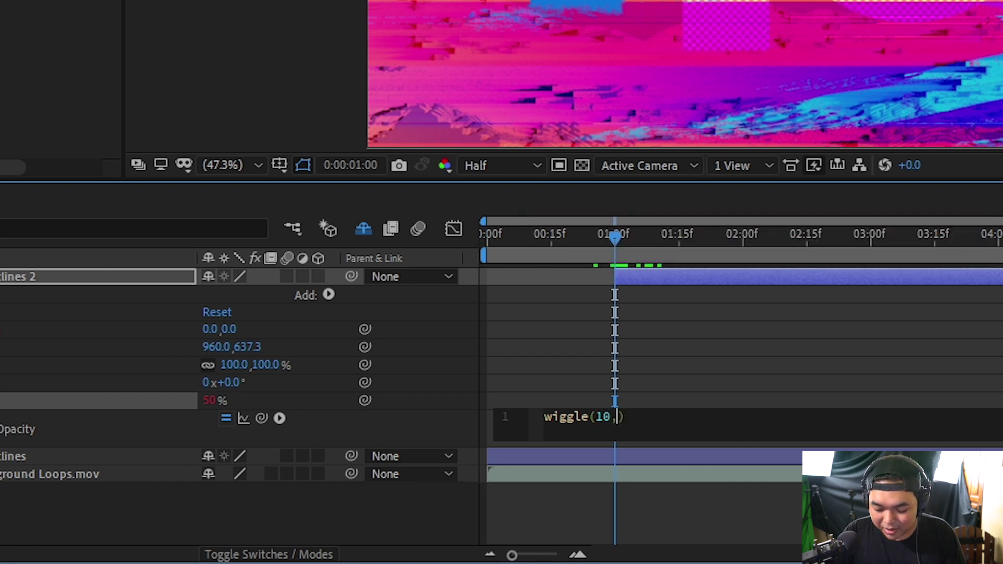
pyautogui.write('80')
pyautogui.press('KP_Enter')
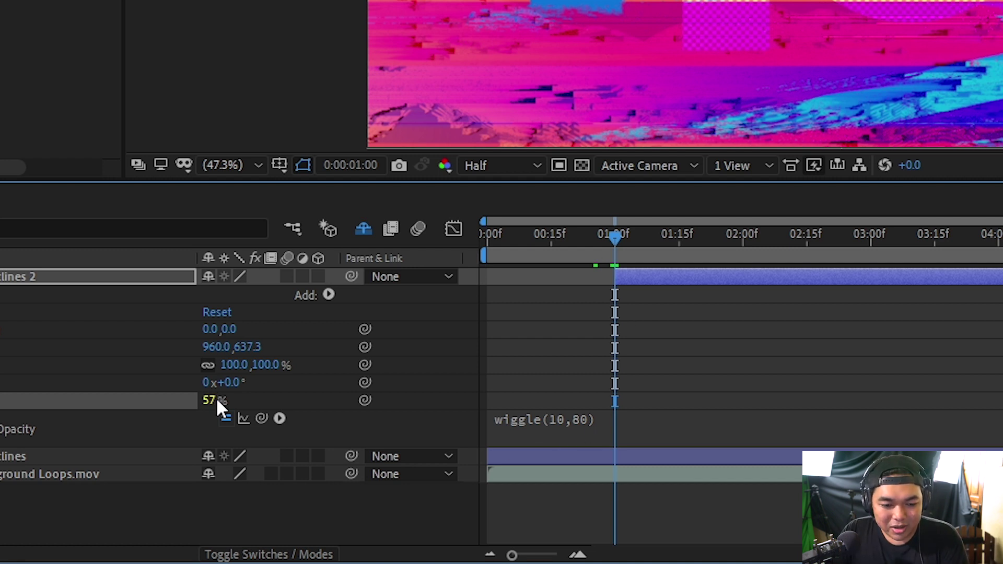
pyautogui.moveTo(616, 239); pyautogui.dragTo(639, 236)
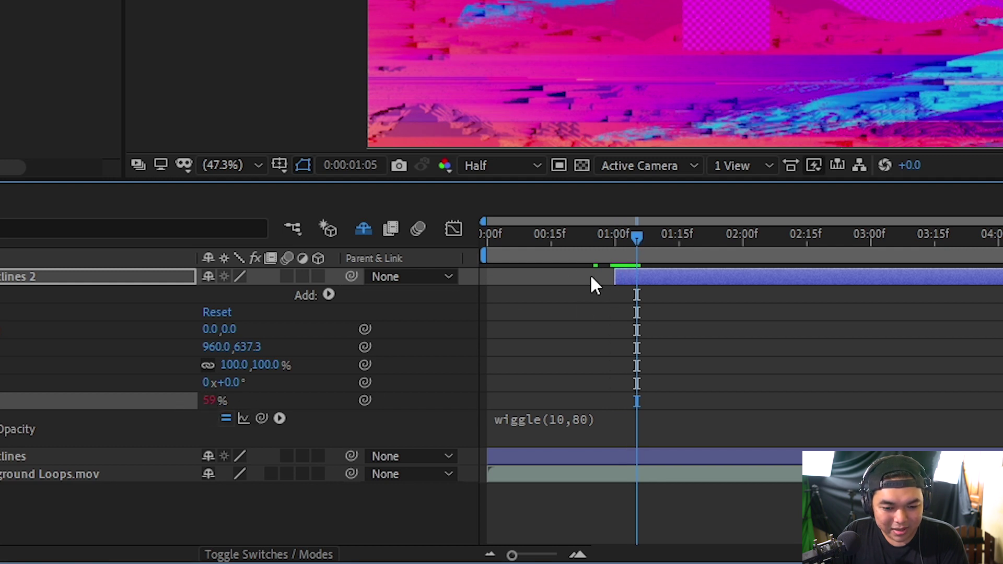
pyautogui.moveTo(642, 242)
pyautogui.mouseDown()
pyautogui.moveTo(740, 229)
pyautogui.moveTo(622, 259)
pyautogui.mouseUp()
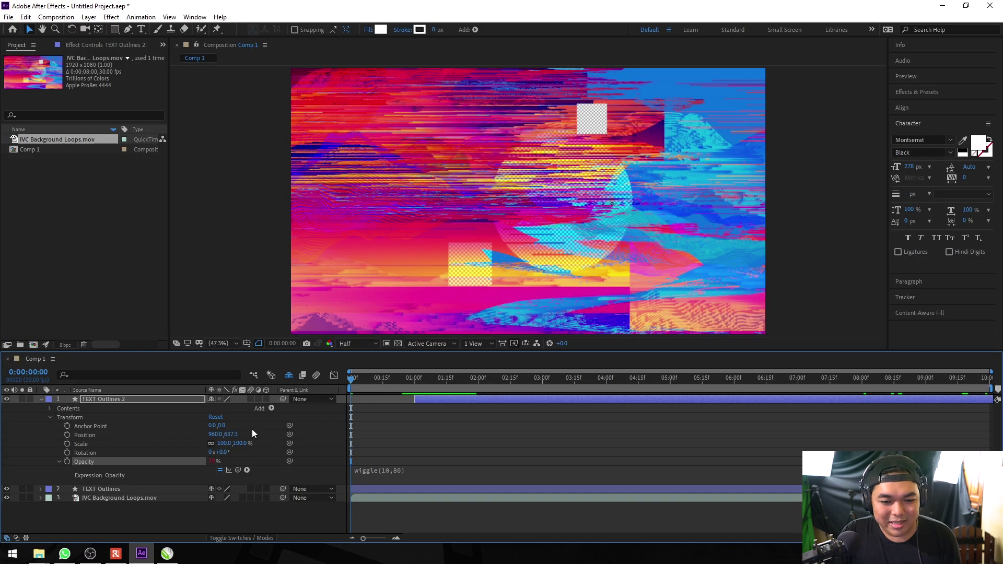
# Preview, change the opacity expression to wiggle(5,80), and preview again from 1:00
pyautogui.press('space')
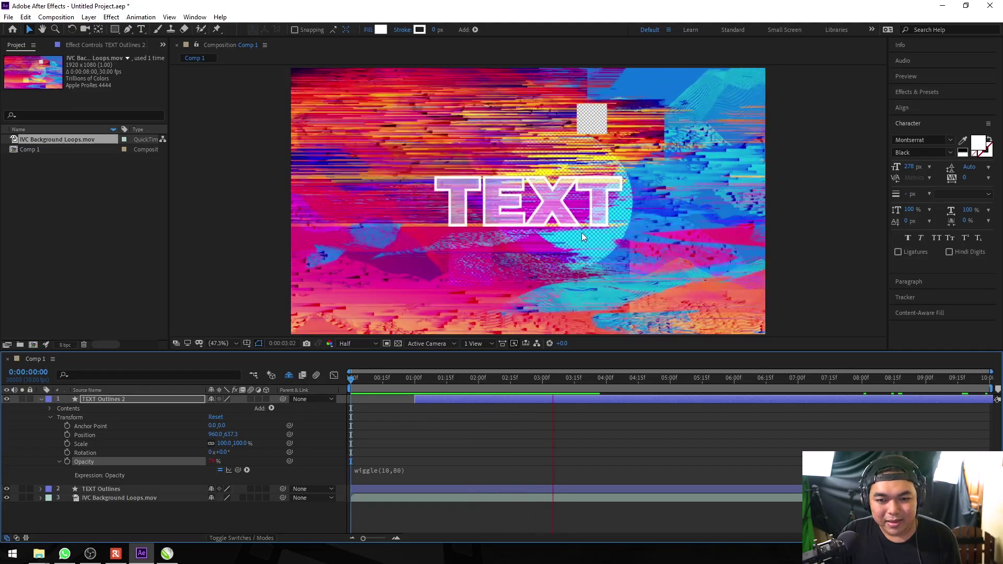
pyautogui.press('space')
pyautogui.click(385, 471)
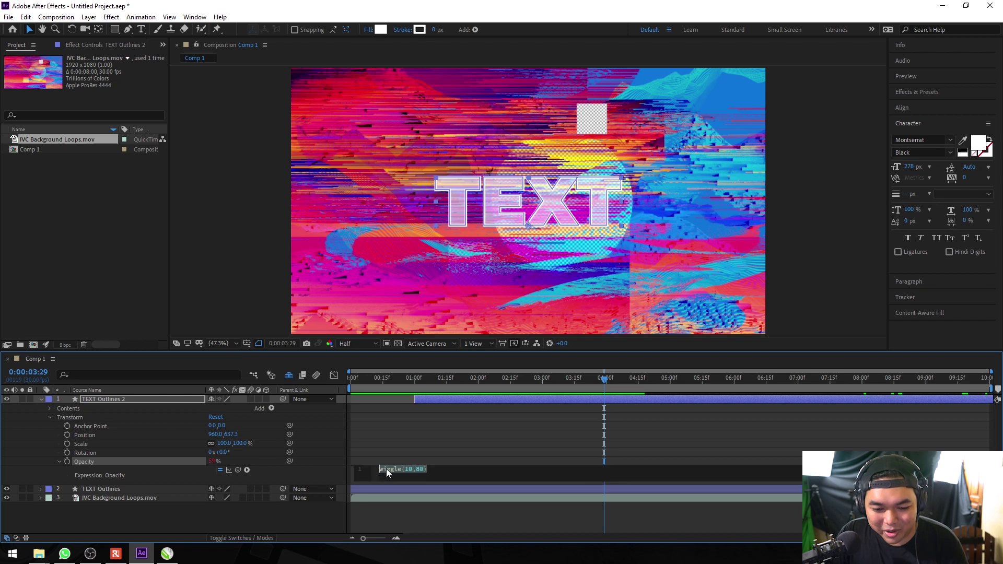
pyautogui.write('5')
pyautogui.click(437, 510)
pyautogui.click(411, 381)
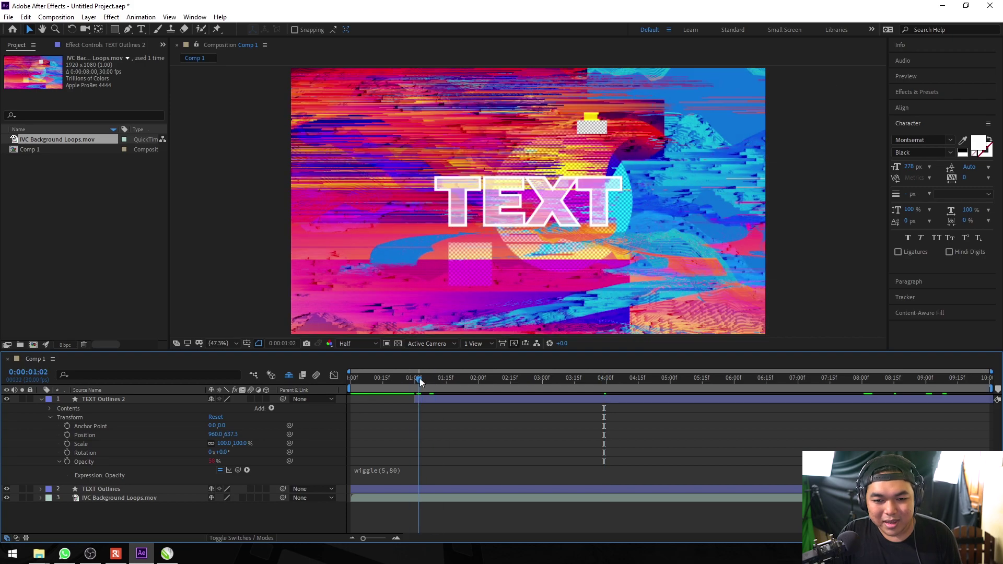
pyautogui.moveTo(411, 384); pyautogui.dragTo(415, 380)
pyautogui.press('space')
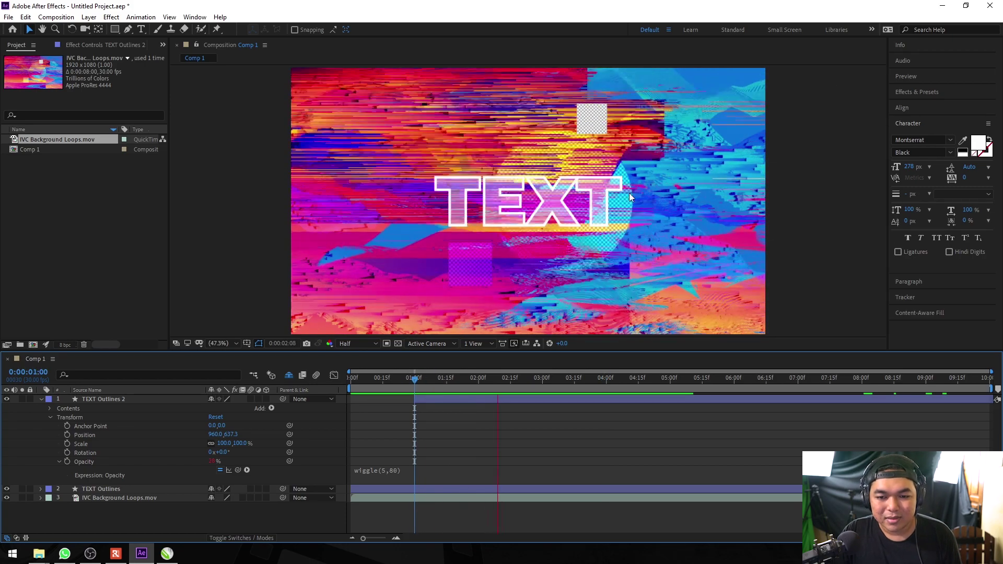
pyautogui.press('space')
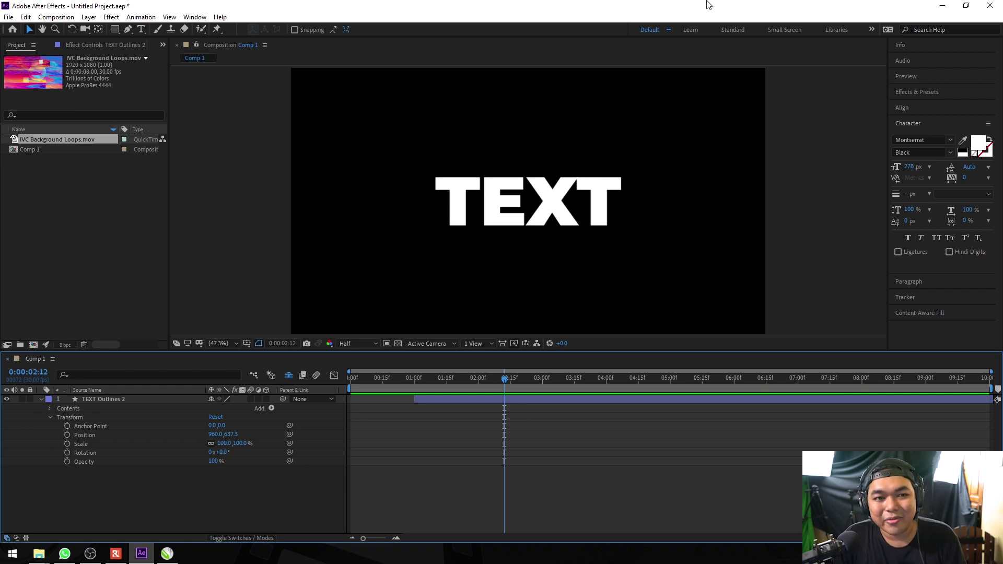
# Select the TEXT Outlines 2 layer and collapse its properties
pyautogui.click(60, 408)
pyautogui.click(63, 400)
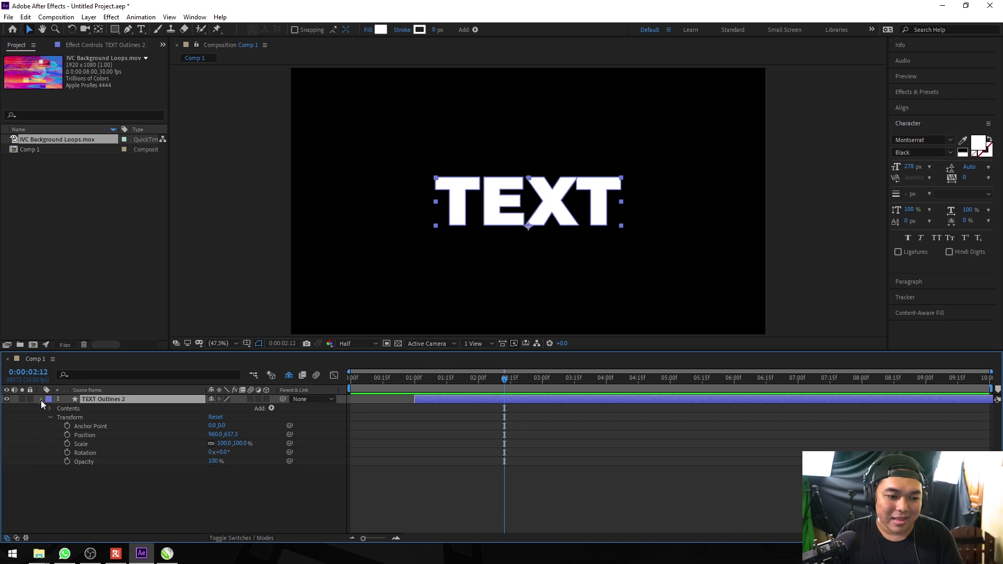
pyautogui.click(41, 401)
pyautogui.rightClick(127, 401)
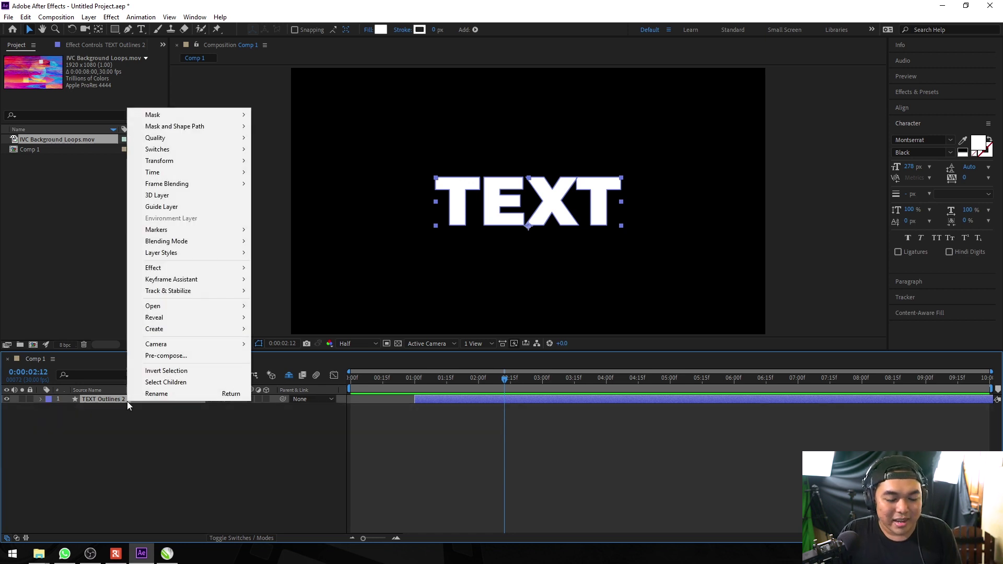
pyautogui.click(131, 410)
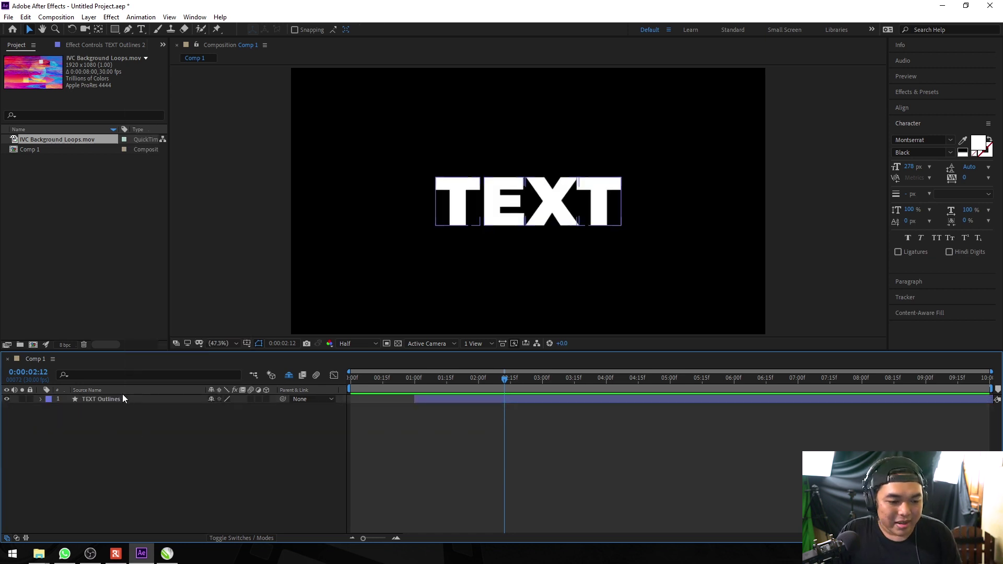
# Add a 35mm Camera 1, dismiss the 2D-layer warning, and make TEXT Outlines 2 a 3D layer
pyautogui.rightClick(141, 437)
pyautogui.moveTo(203, 322)
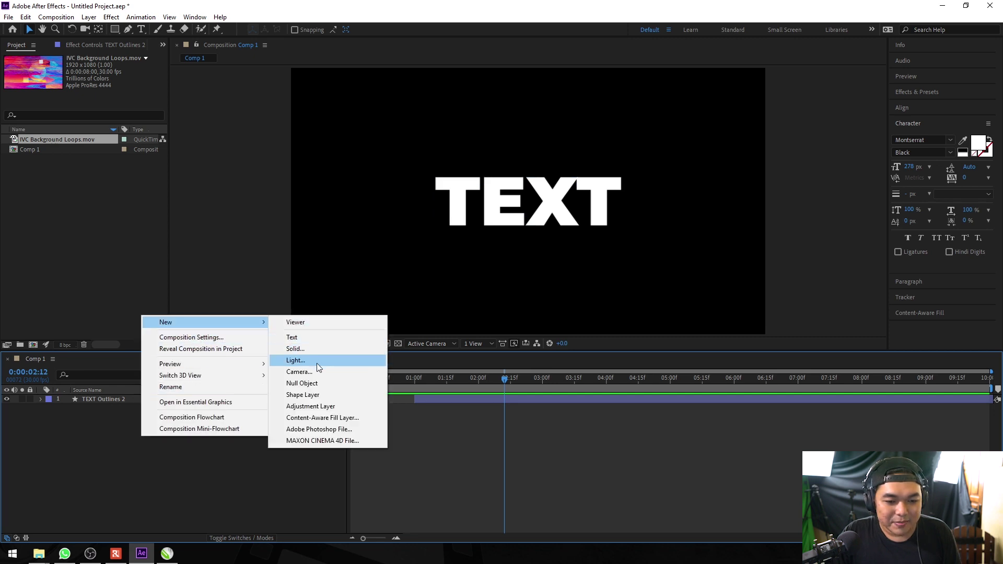
pyautogui.click(317, 371)
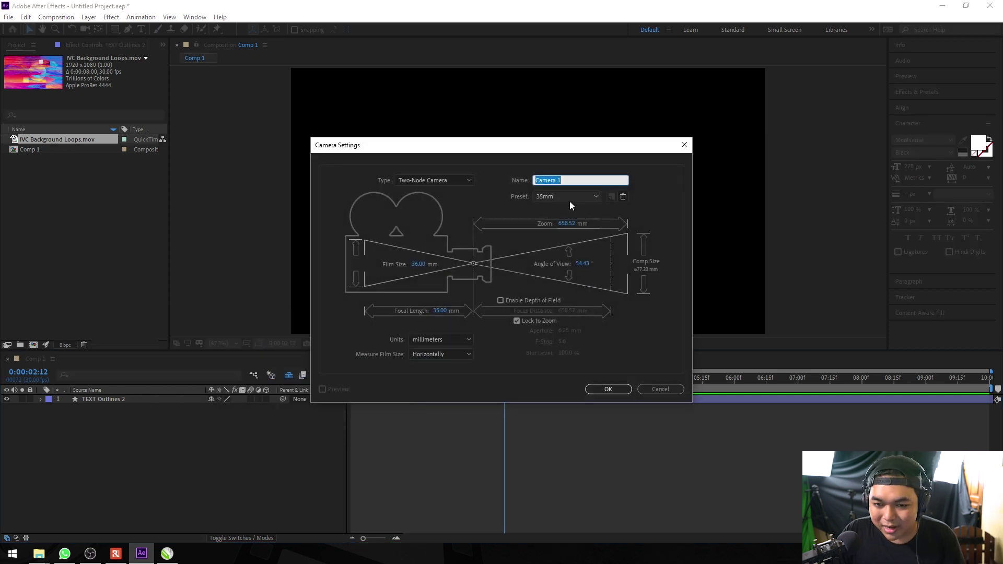
pyautogui.click(569, 201)
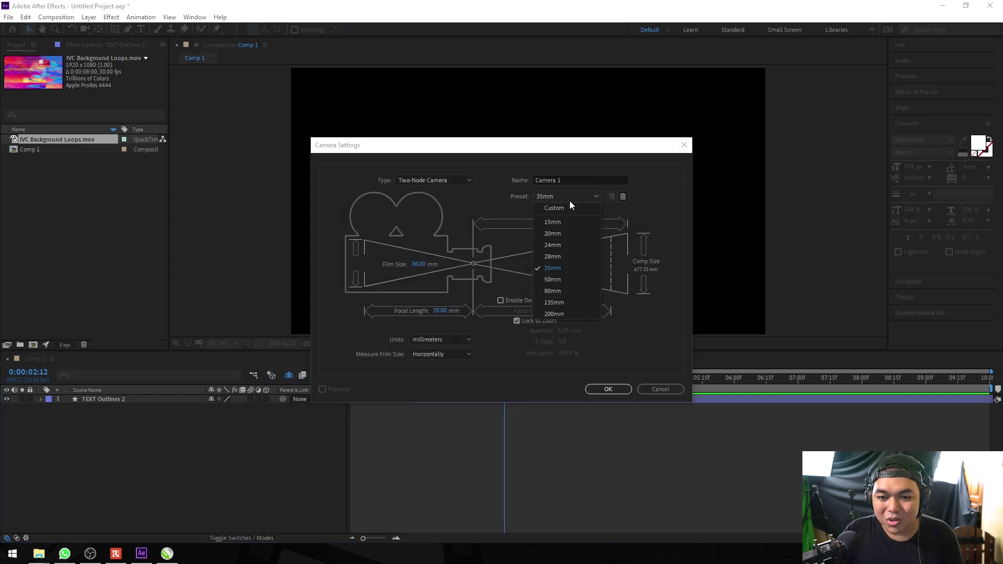
pyautogui.click(638, 321)
pyautogui.click(609, 381)
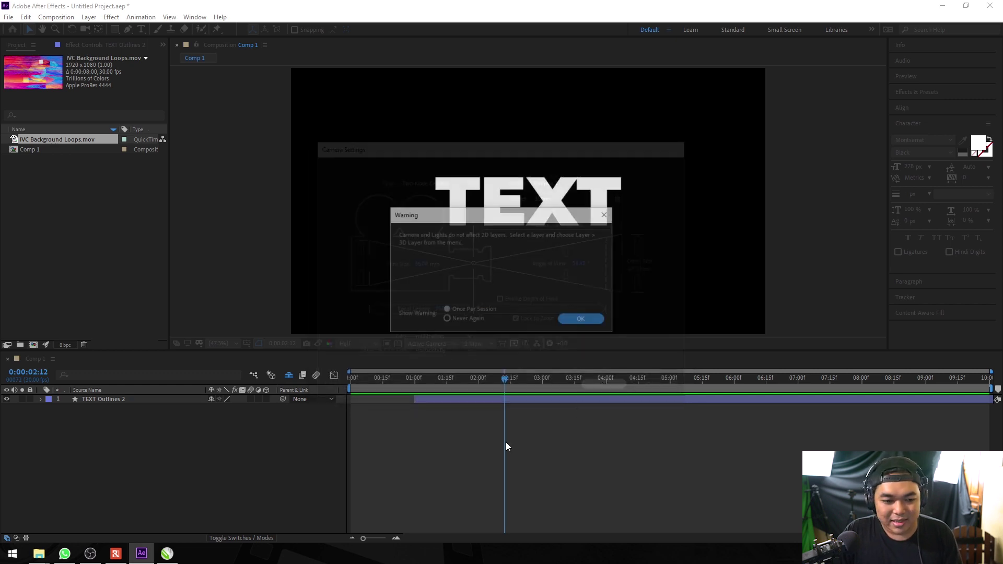
pyautogui.click(282, 282)
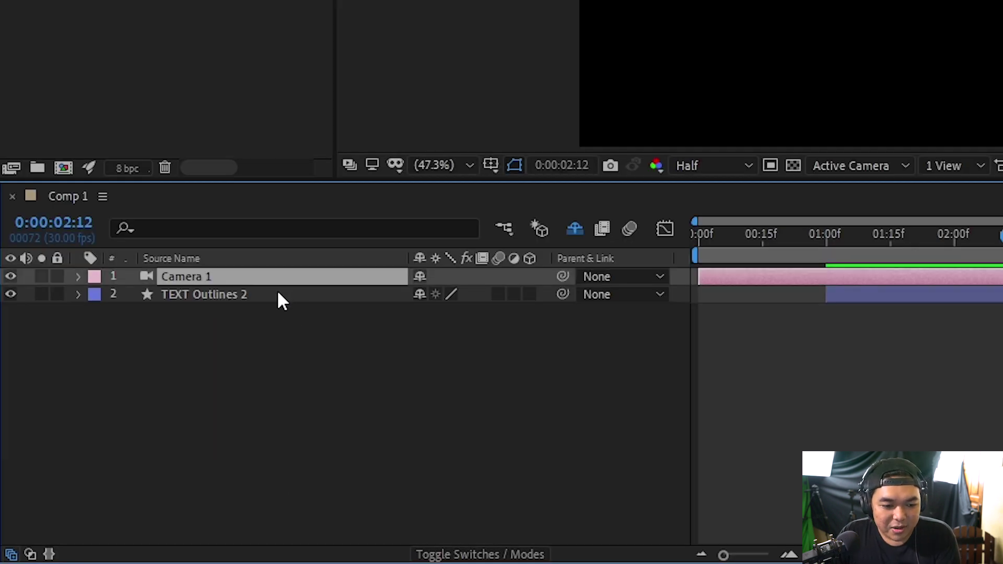
pyautogui.click(278, 294)
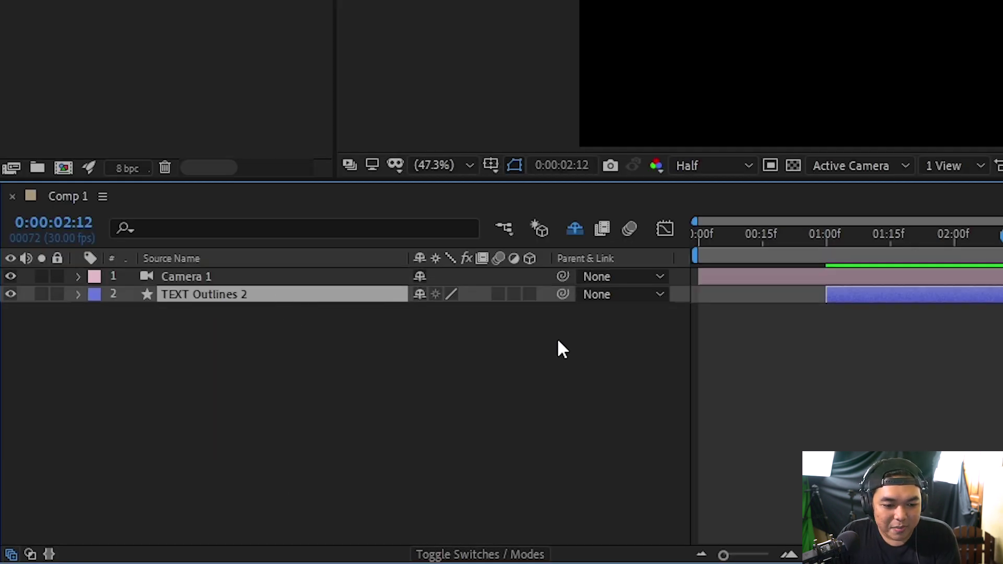
pyautogui.click(529, 294)
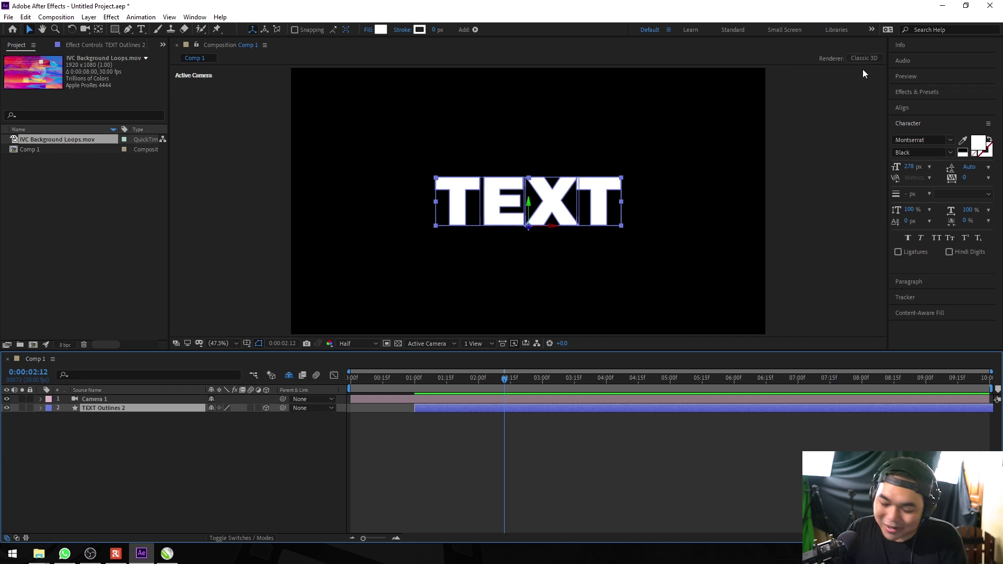
# Set the Comp 1 renderer to Ray-traced 3D (Deprecated) in Composition Settings
pyautogui.click(858, 57)
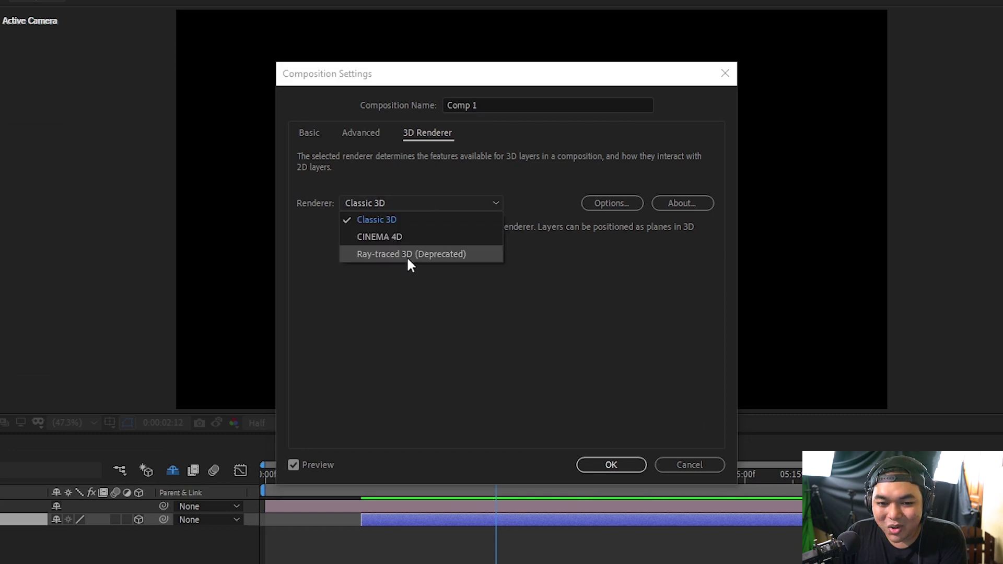
pyautogui.click(407, 256)
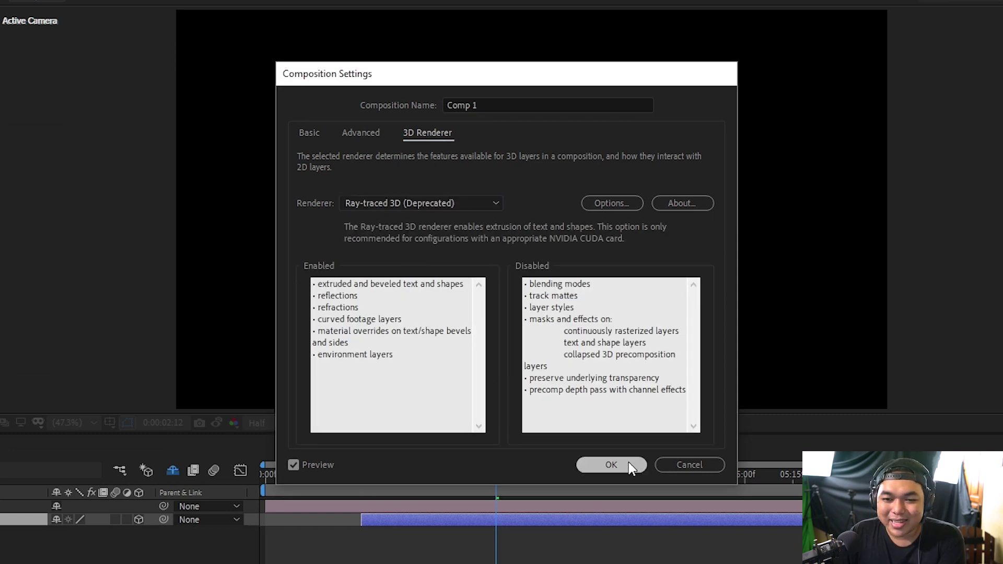
pyautogui.click(629, 462)
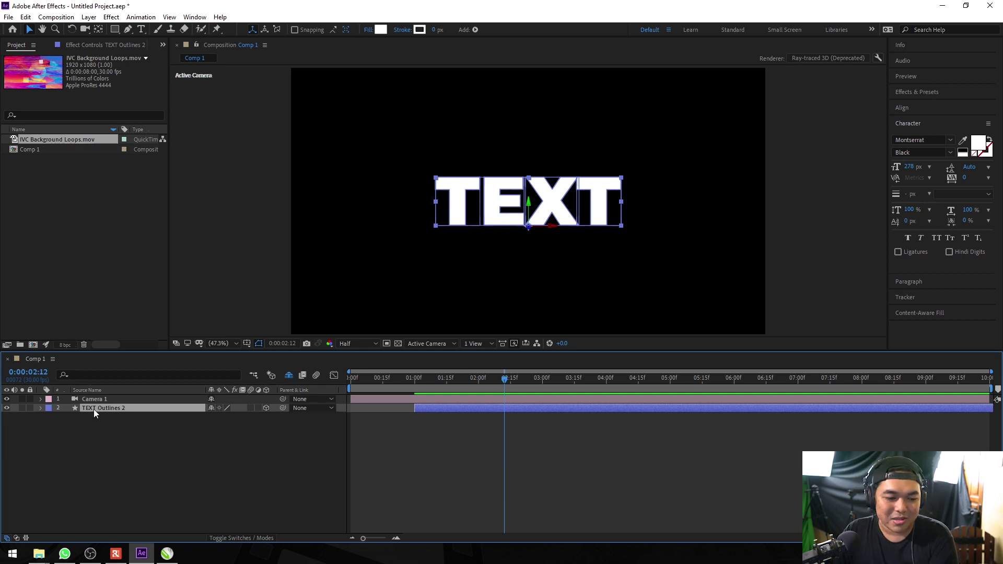
# Set TEXT Outlines 2's Geometry Options to a Concave bevel style with Bevel Depth 10
pyautogui.click(41, 408)
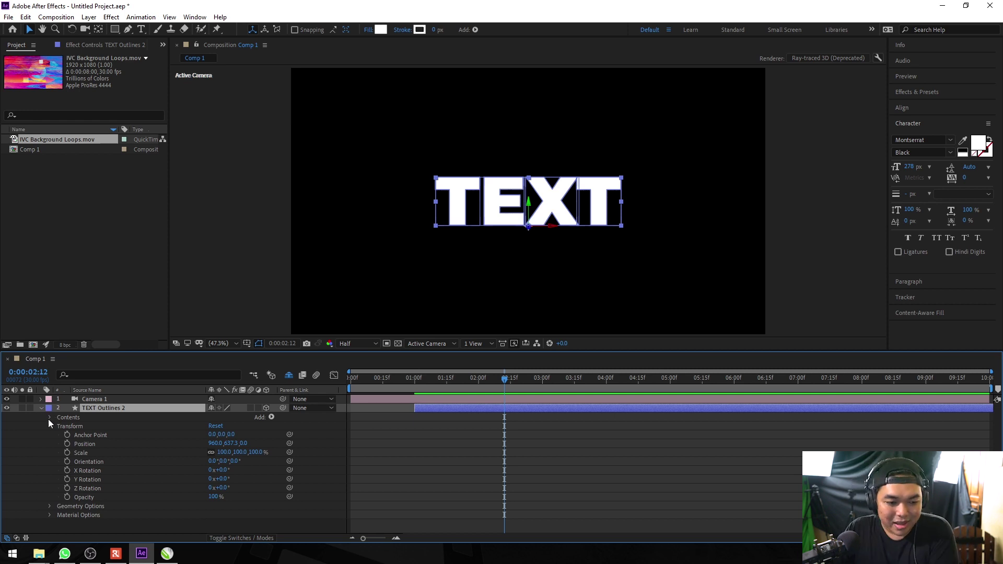
pyautogui.click(49, 427)
pyautogui.click(55, 435)
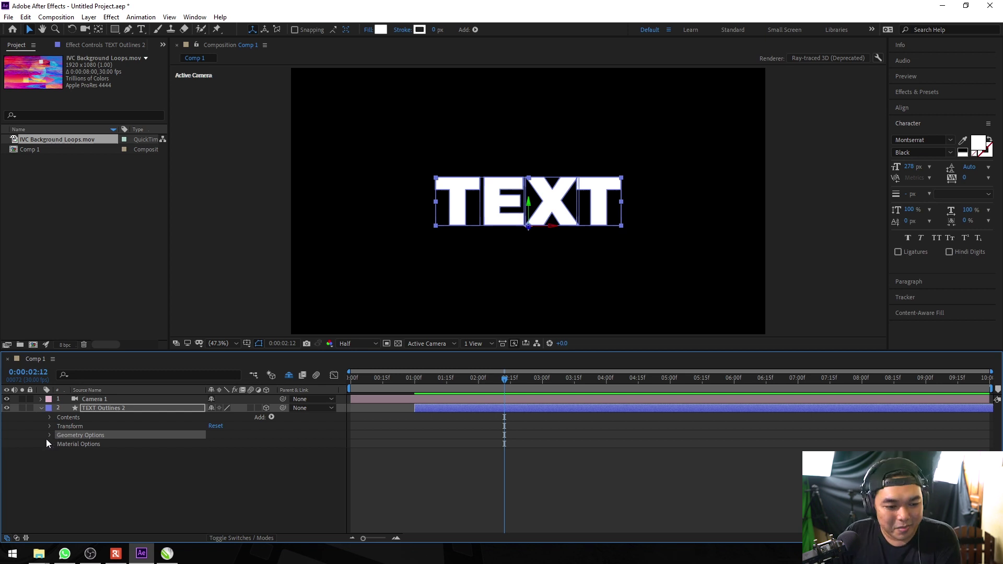
pyautogui.click(49, 434)
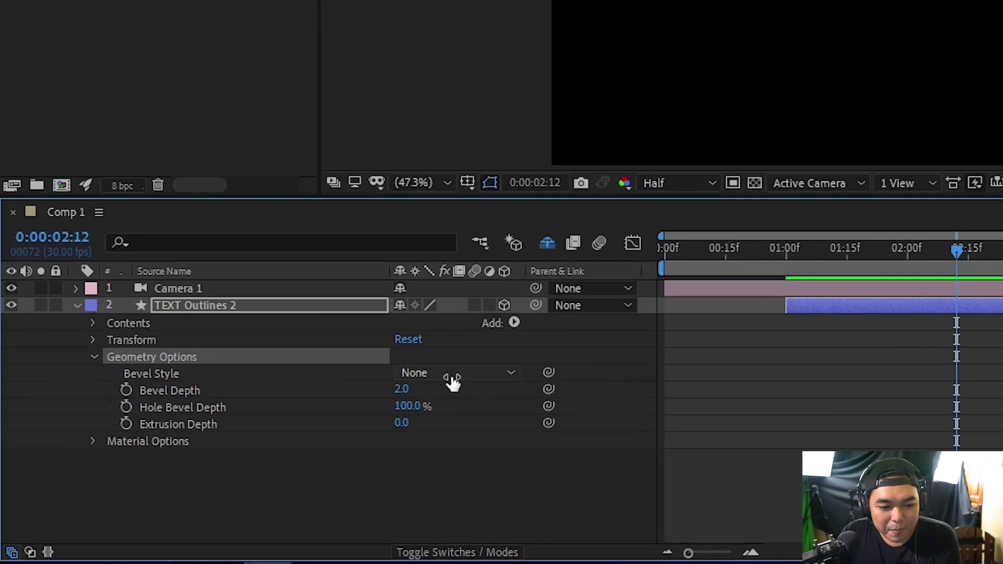
pyautogui.click(453, 378)
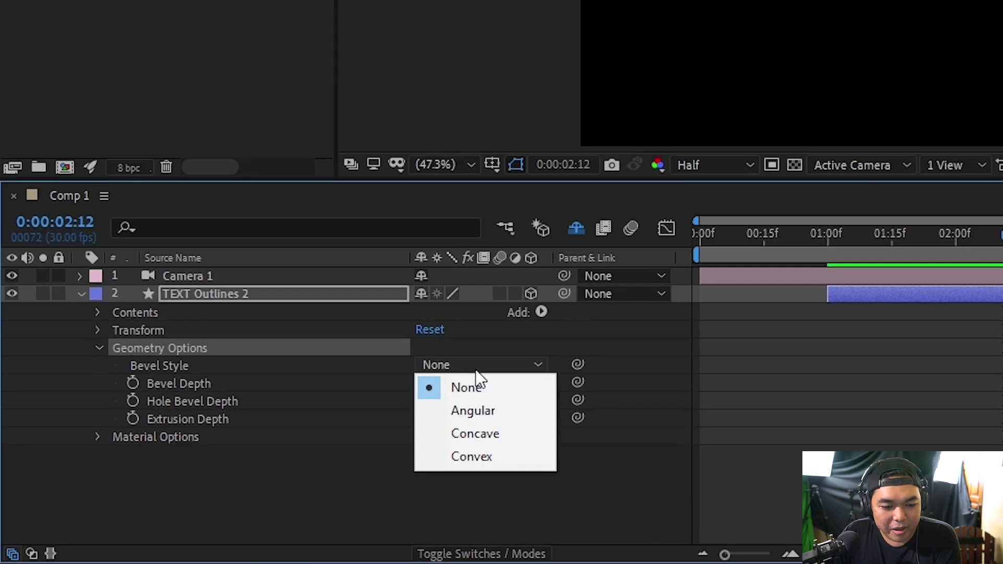
pyautogui.click(496, 433)
pyautogui.write('10')
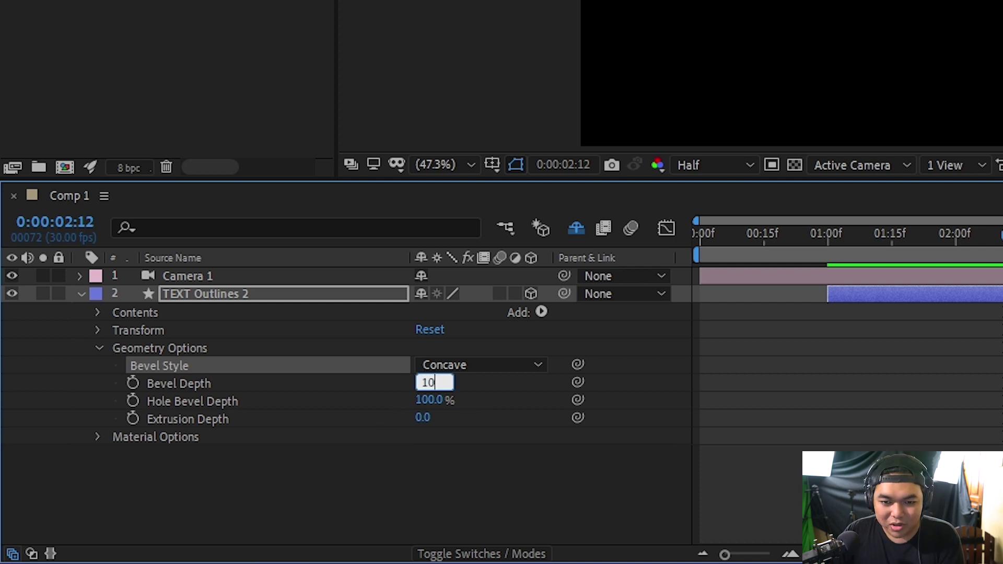
pyautogui.press('Return')
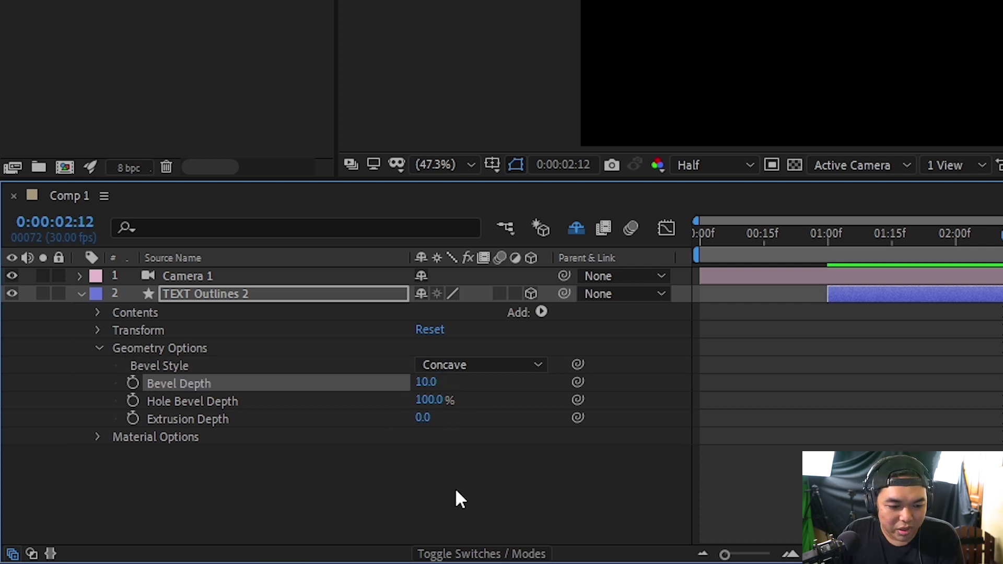
pyautogui.click(447, 473)
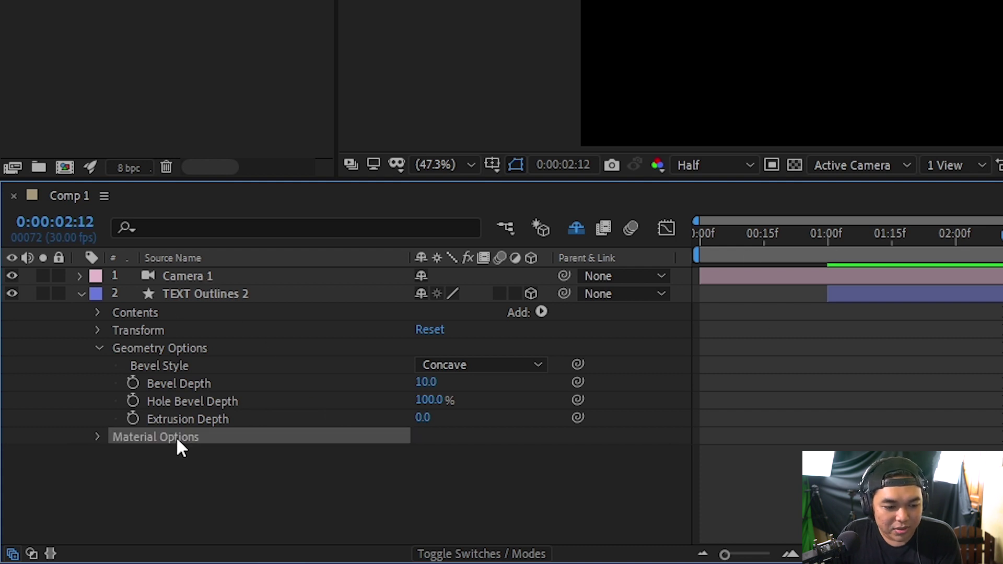
pyautogui.click(80, 293)
# Create Spot Light 1, changing its light type from Ambient to Spot
pyautogui.rightClick(212, 363)
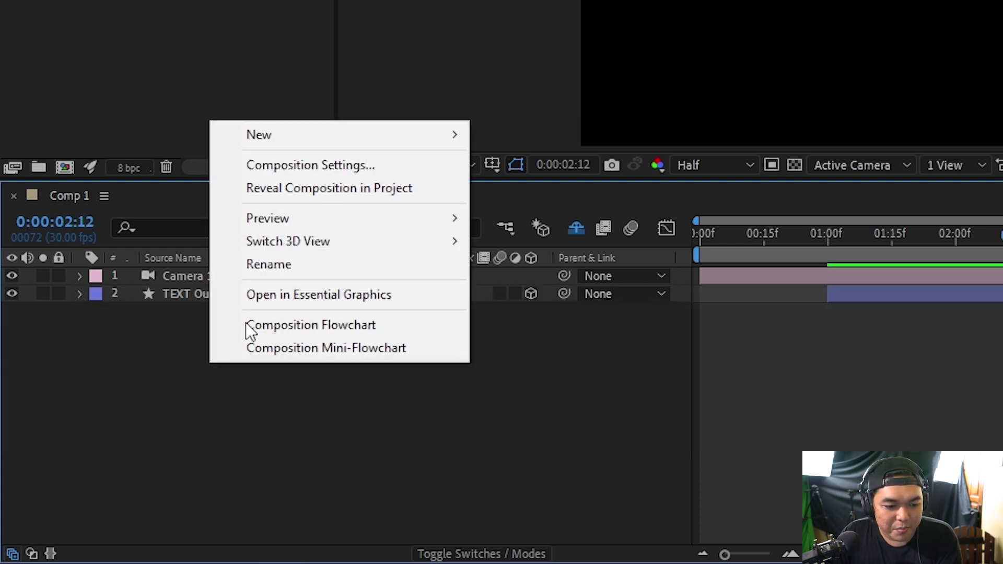
pyautogui.moveTo(327, 137)
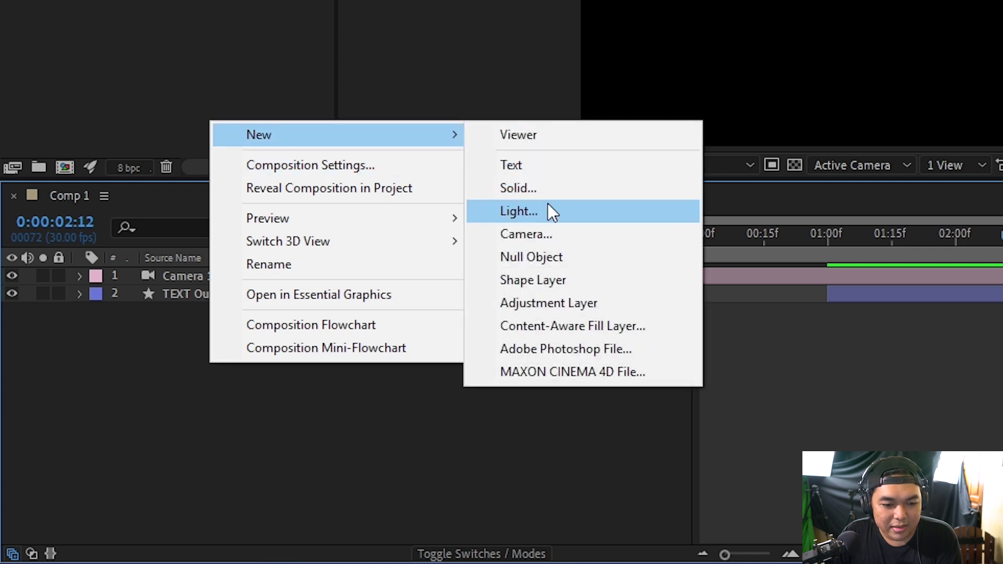
pyautogui.click(547, 204)
pyautogui.click(575, 182)
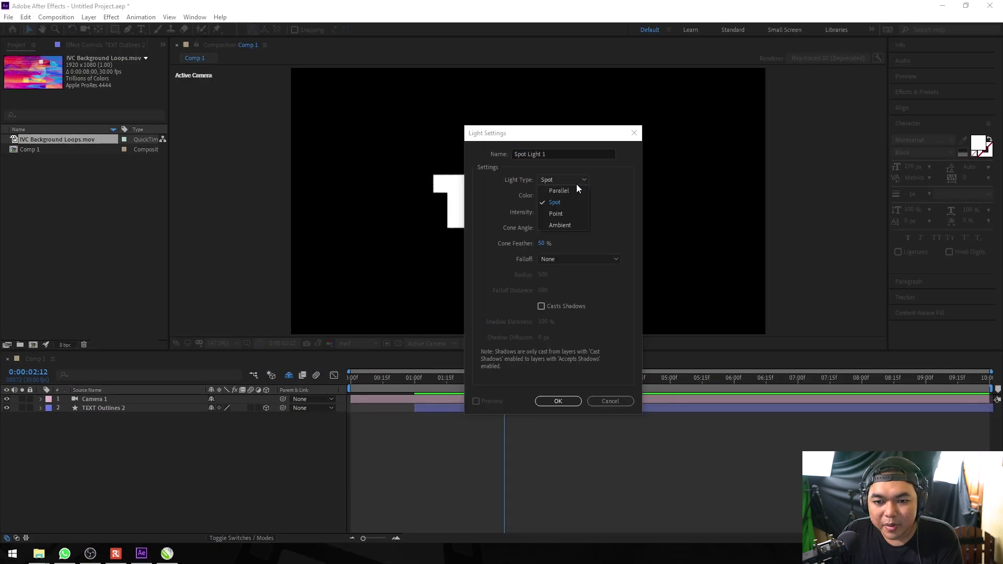
pyautogui.click(577, 230)
pyautogui.click(564, 400)
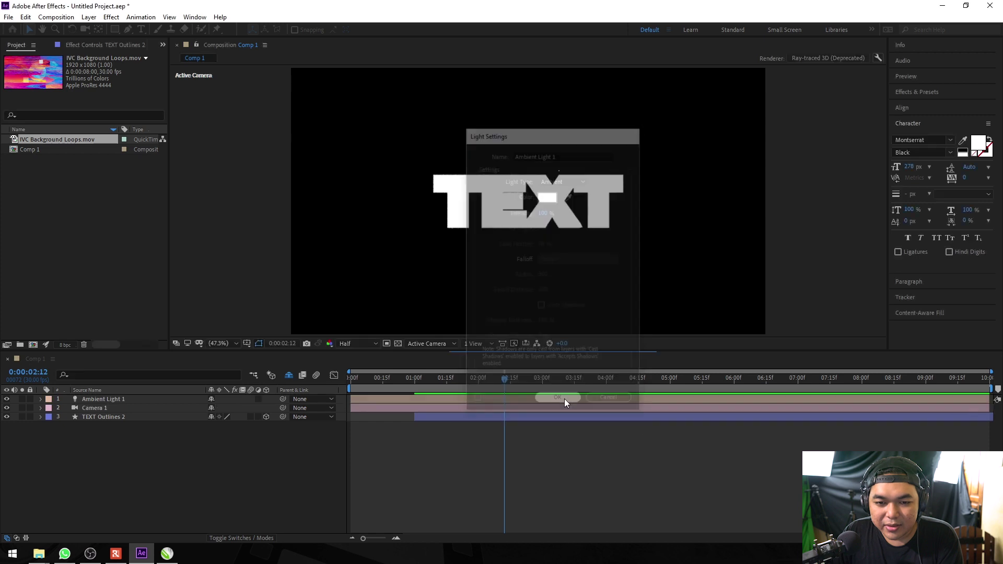
pyautogui.rightClick(175, 399)
pyautogui.click(212, 123)
pyautogui.click(578, 181)
pyautogui.click(576, 201)
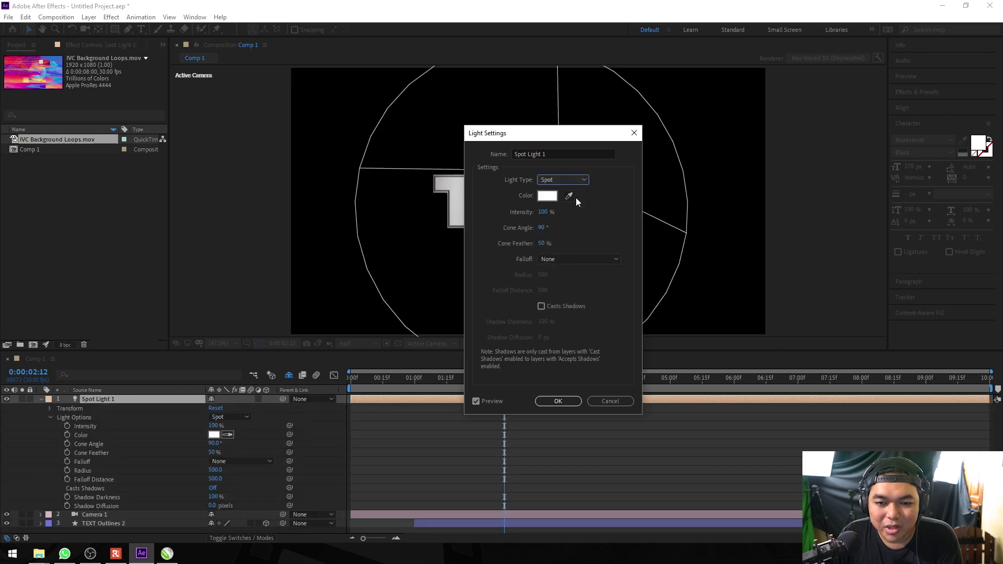
pyautogui.click(570, 402)
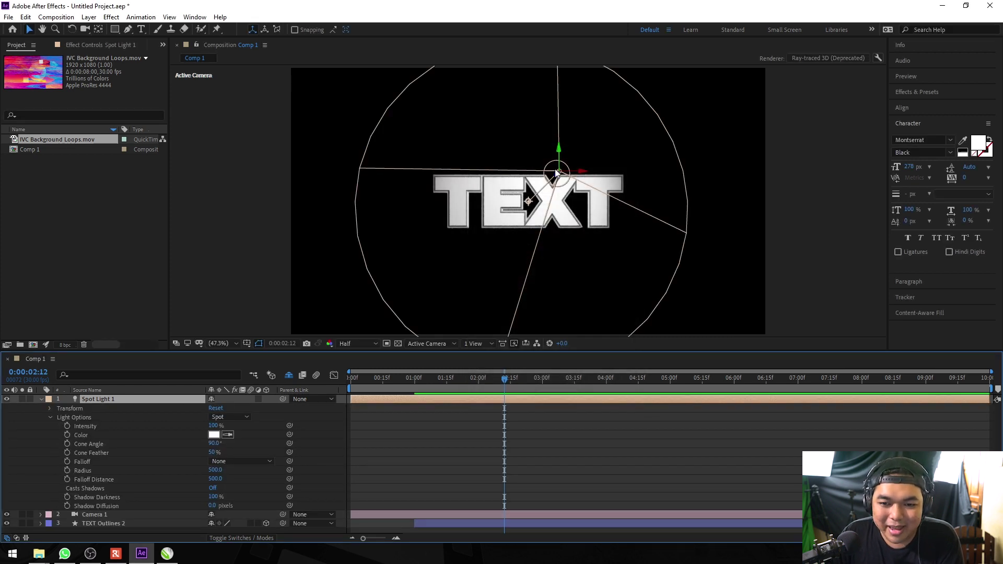
# Move the spot light to the upper right and aim its point of interest at the X
pyautogui.moveTo(556, 176); pyautogui.dragTo(707, 103)
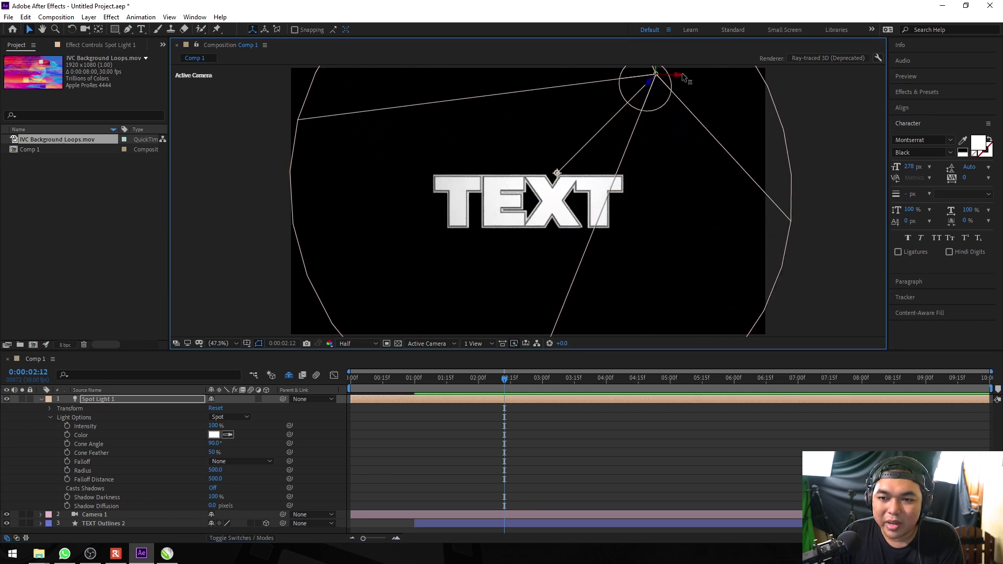
pyautogui.moveTo(685, 76); pyautogui.dragTo(752, 89)
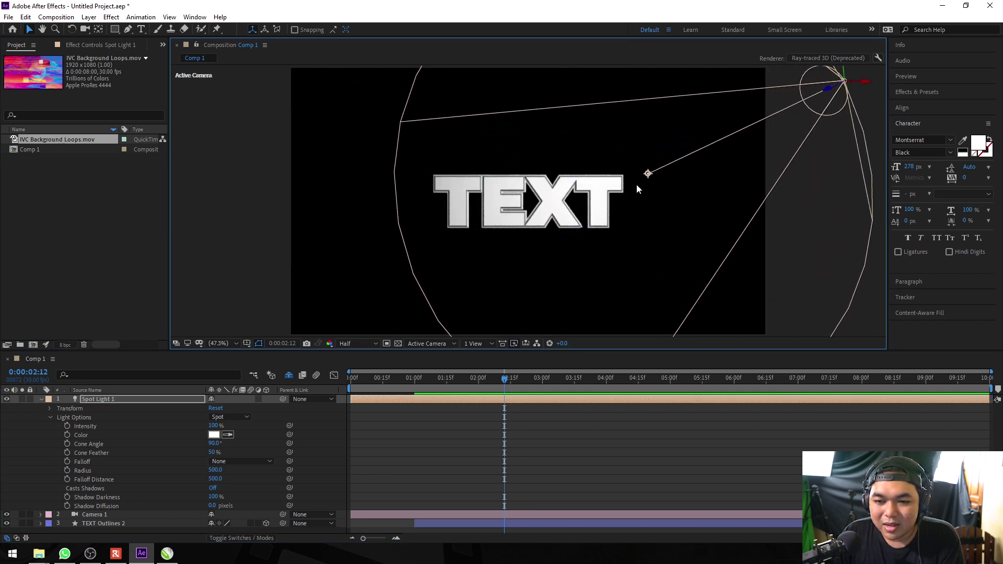
pyautogui.moveTo(649, 177); pyautogui.dragTo(548, 201)
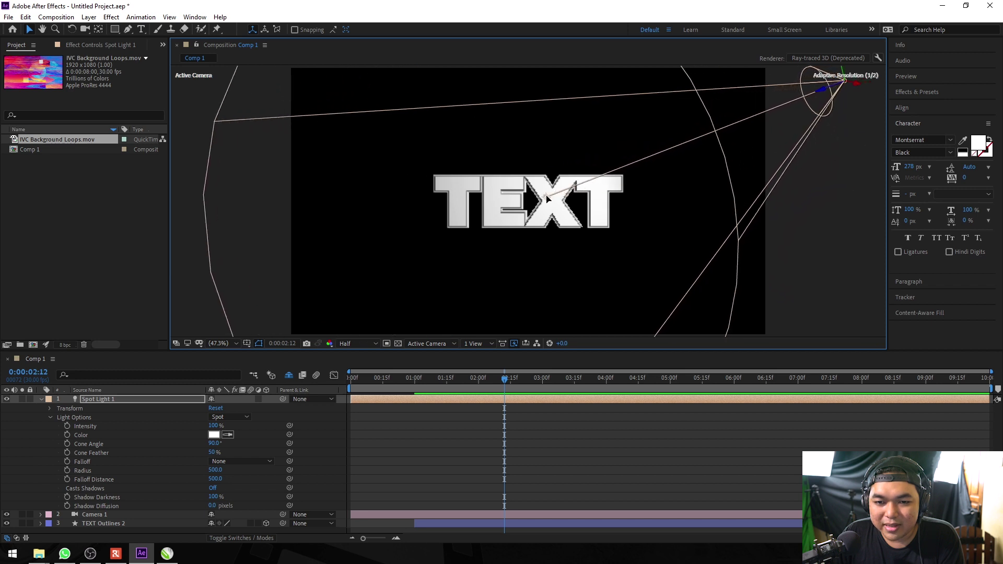
pyautogui.click(40, 400)
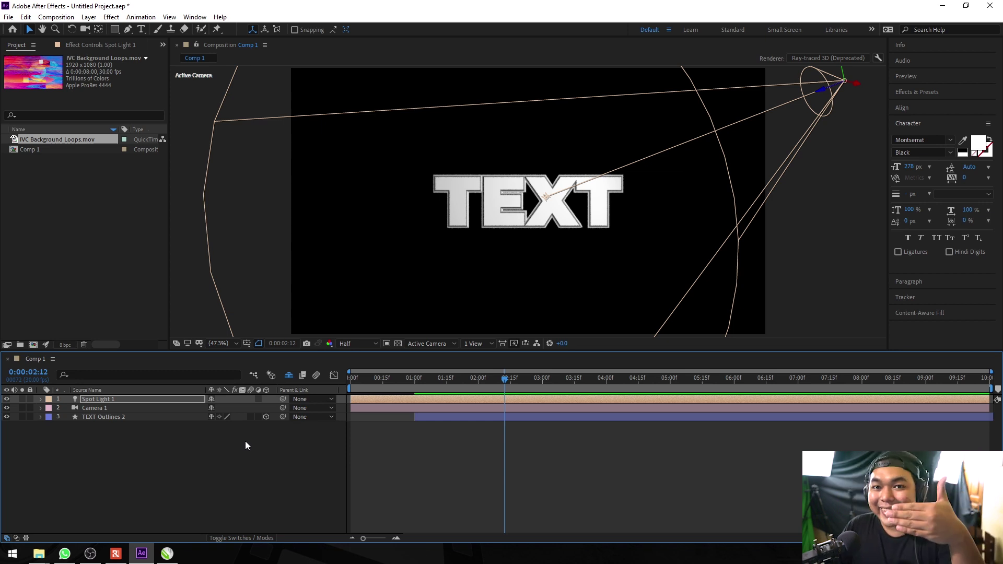
# Select Camera 1, then orbit and dolly it in for a close, steep view of the beveled TEXT
pyautogui.click(172, 412)
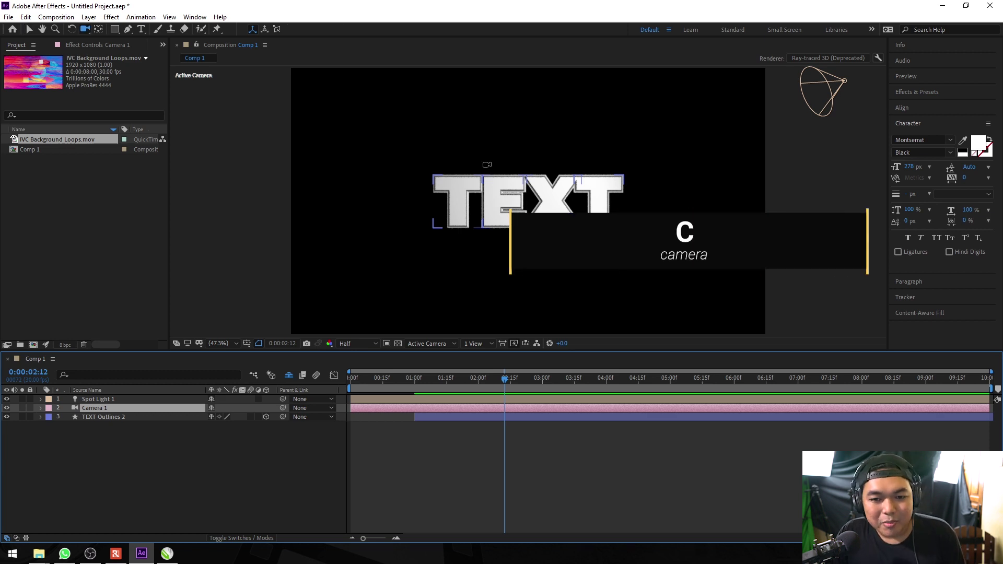
pyautogui.moveTo(487, 164)
pyautogui.mouseDown()
pyautogui.moveTo(516, 181)
pyautogui.moveTo(500, 179)
pyautogui.mouseUp()
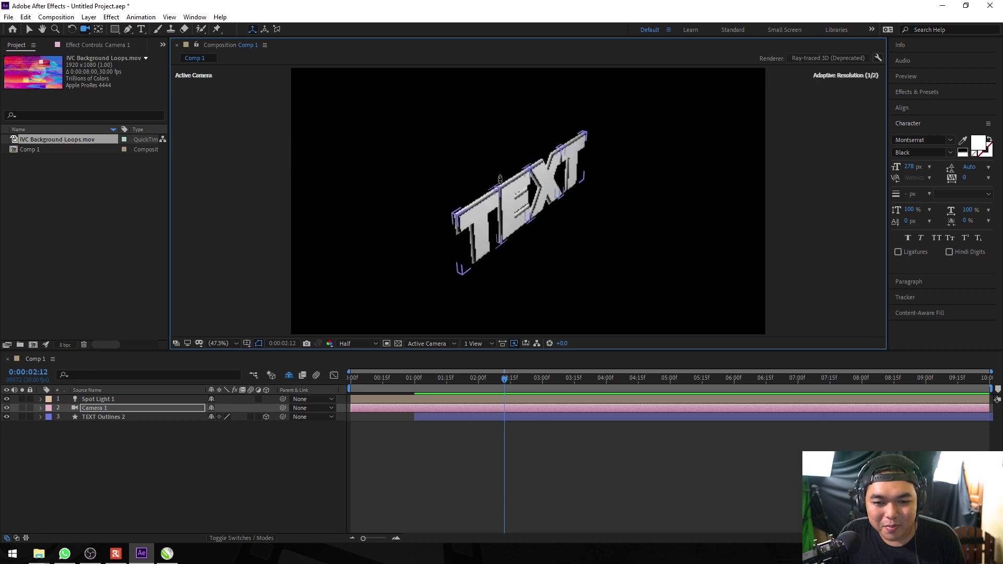
pyautogui.scroll(3, 527, 181)
pyautogui.moveTo(471, 214); pyautogui.dragTo(442, 197)
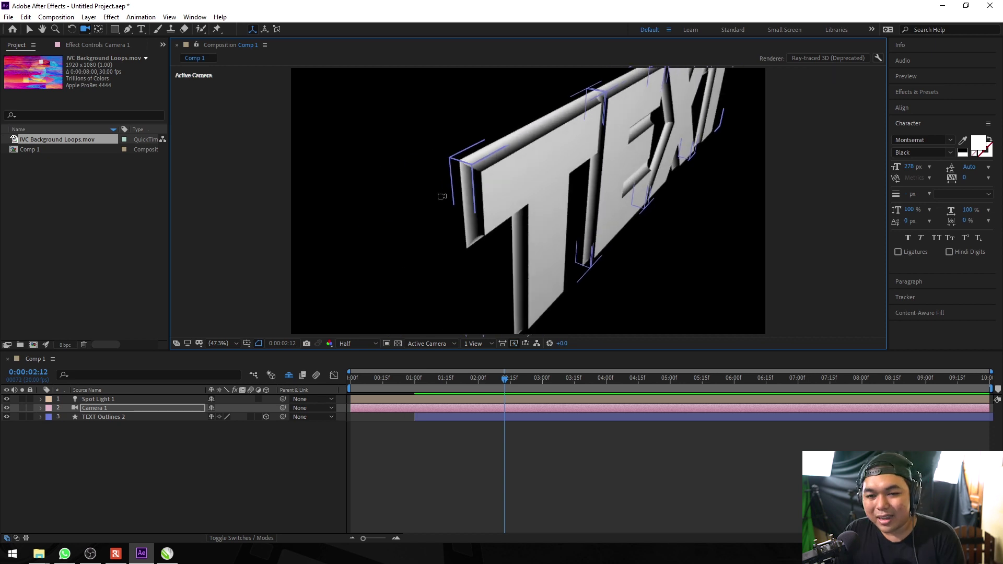
pyautogui.click(105, 417)
pyautogui.click(135, 409)
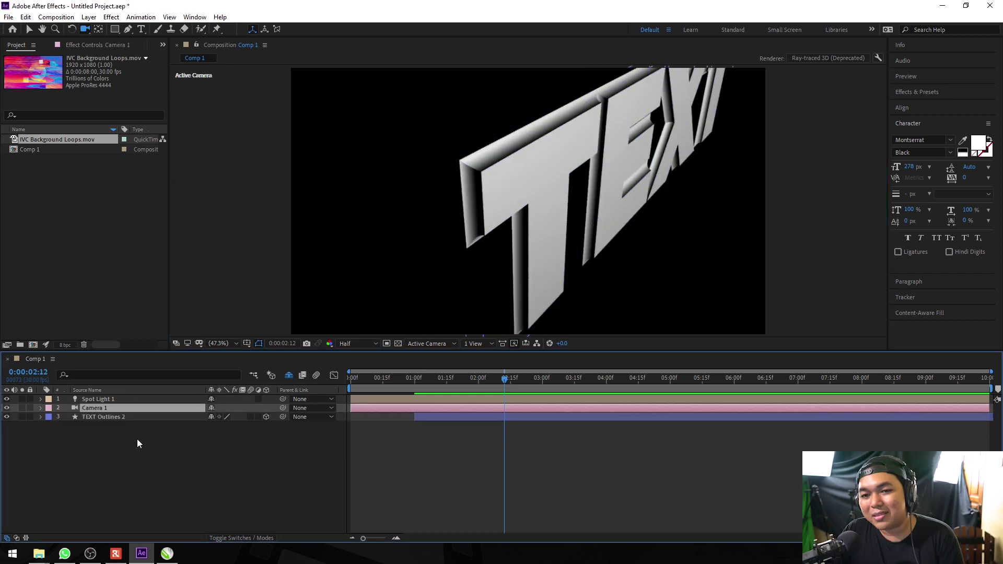